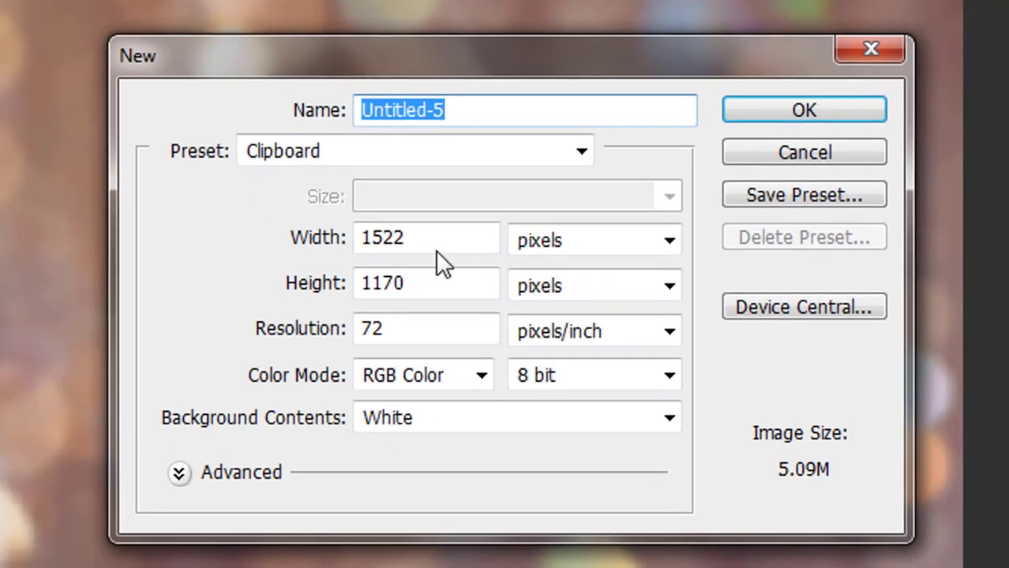
- Create a new document 1500 pixels wide by 1000 pixels high with a white background
{"action": "double_click", "coordinate": [442, 259]}
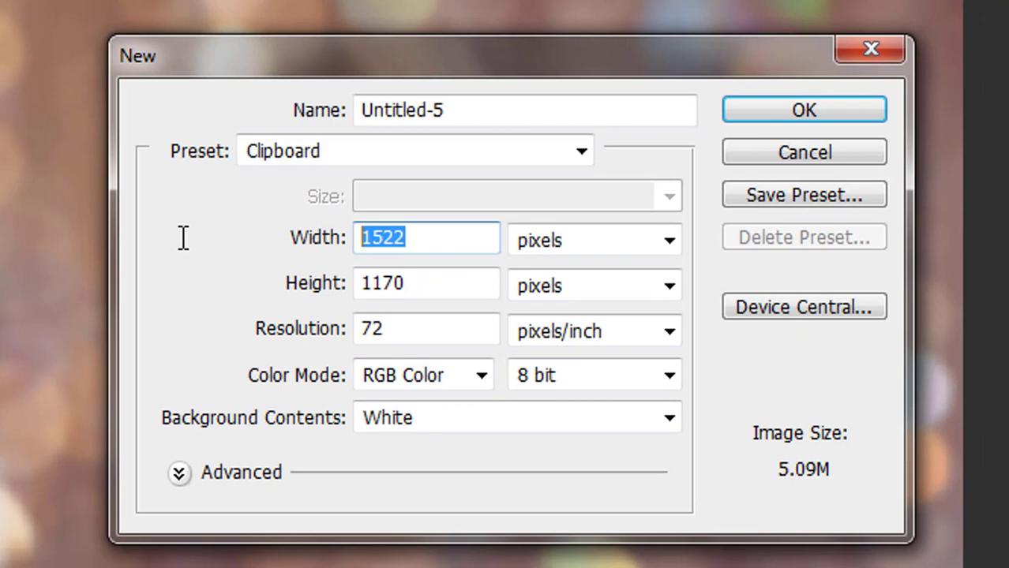
{"action": "type", "text": "1500"}
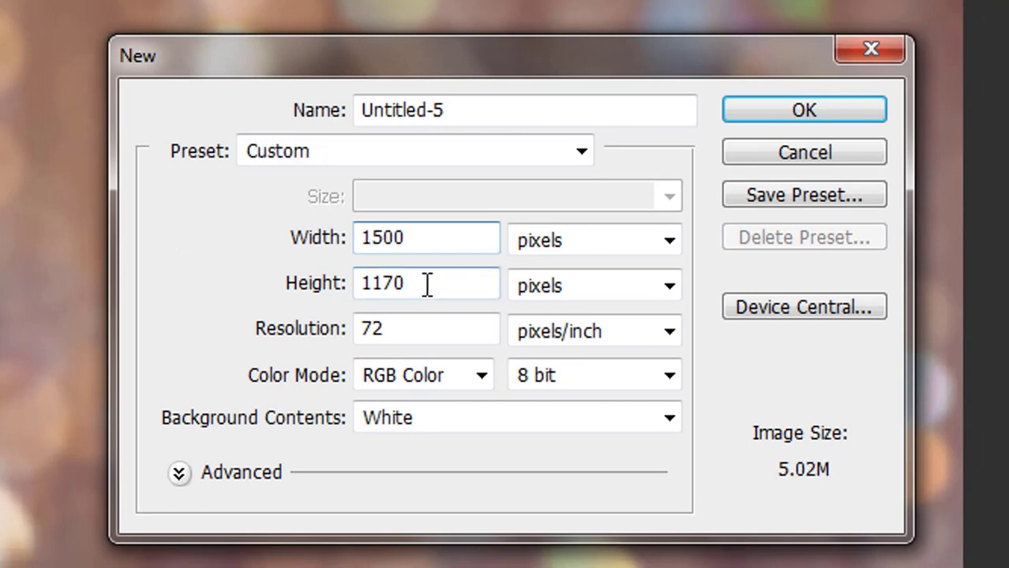
{"action": "double_click", "coordinate": [427, 284]}
{"action": "type", "text": "1000"}
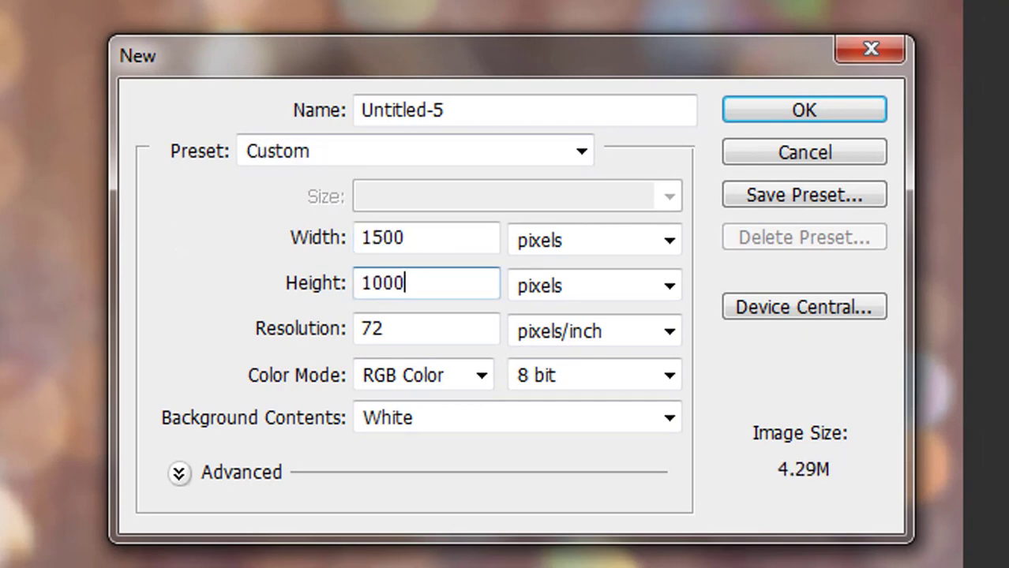
{"action": "left_click", "coordinate": [803, 109]}
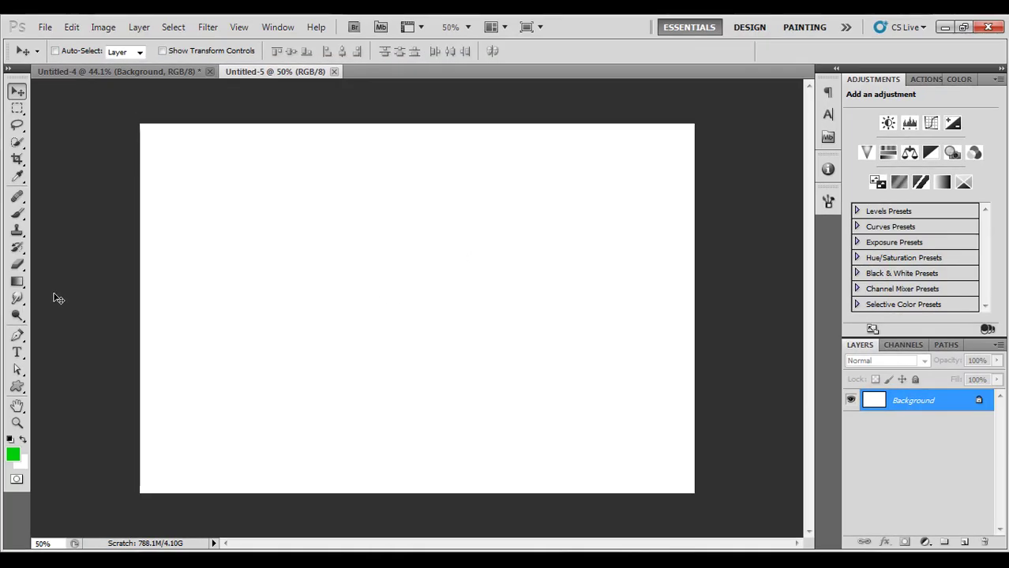
- Drag the bokeh layer from Untitled-4 into Untitled-5 so it covers the canvas
{"action": "left_click", "coordinate": [111, 70]}
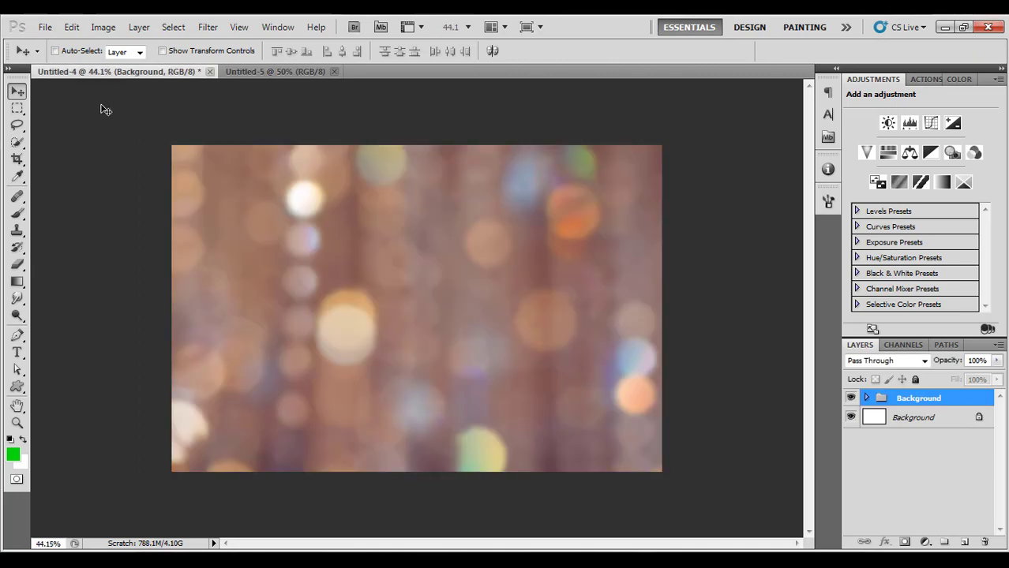
{"action": "left_click_drag", "start_coordinate": [513, 313], "coordinate": [343, 106]}
{"action": "left_click_drag", "start_coordinate": [306, 70], "coordinate": [522, 313]}
{"action": "key", "text": "ctrl+a"}
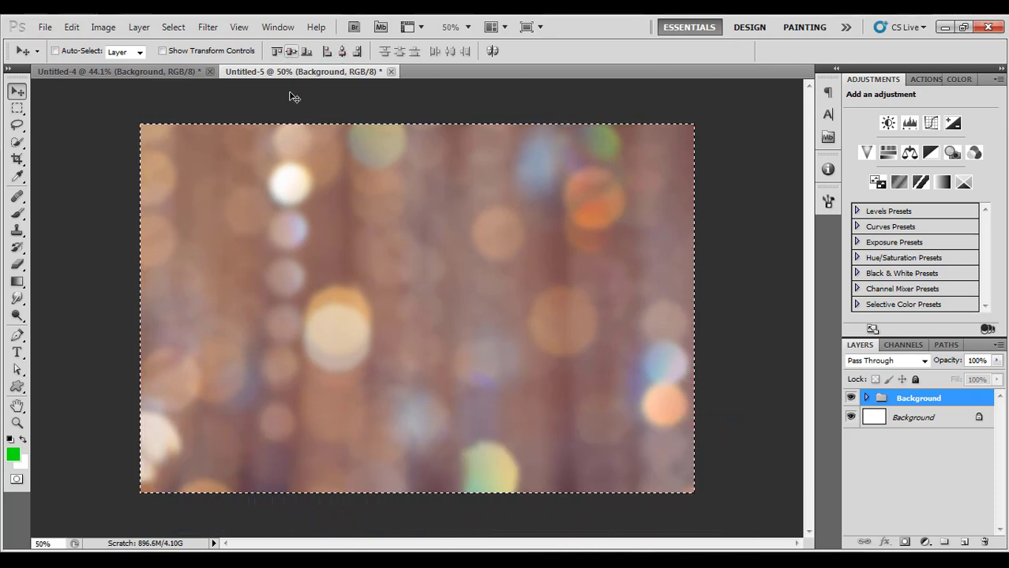
{"action": "key", "text": "ctrl+d"}
- Set up the Type tool with the Detente font at 385 pt
{"action": "left_click", "coordinate": [17, 352]}
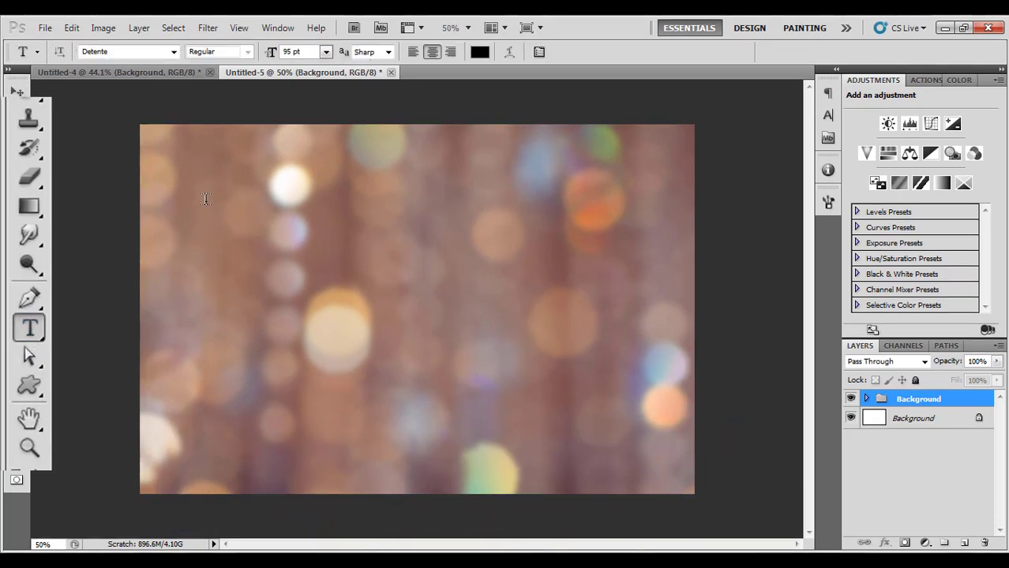
{"action": "left_click", "coordinate": [174, 55]}
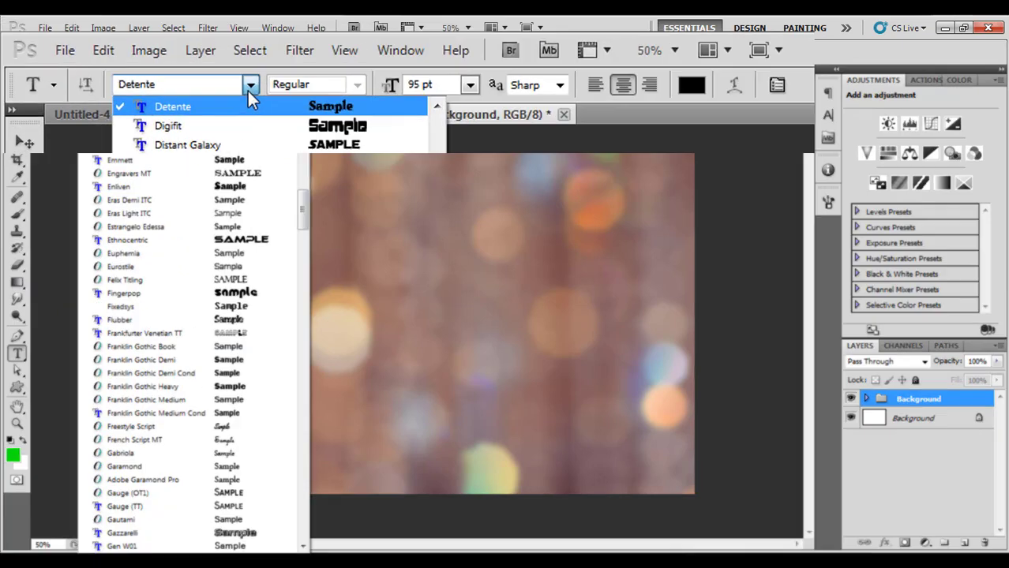
{"action": "left_click", "coordinate": [257, 134]}
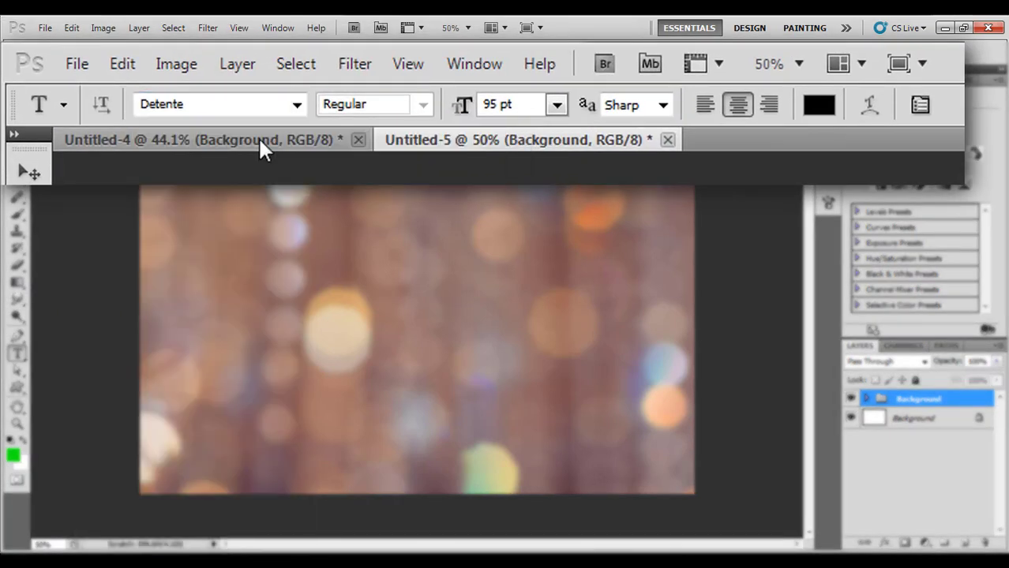
{"action": "left_click", "coordinate": [557, 107]}
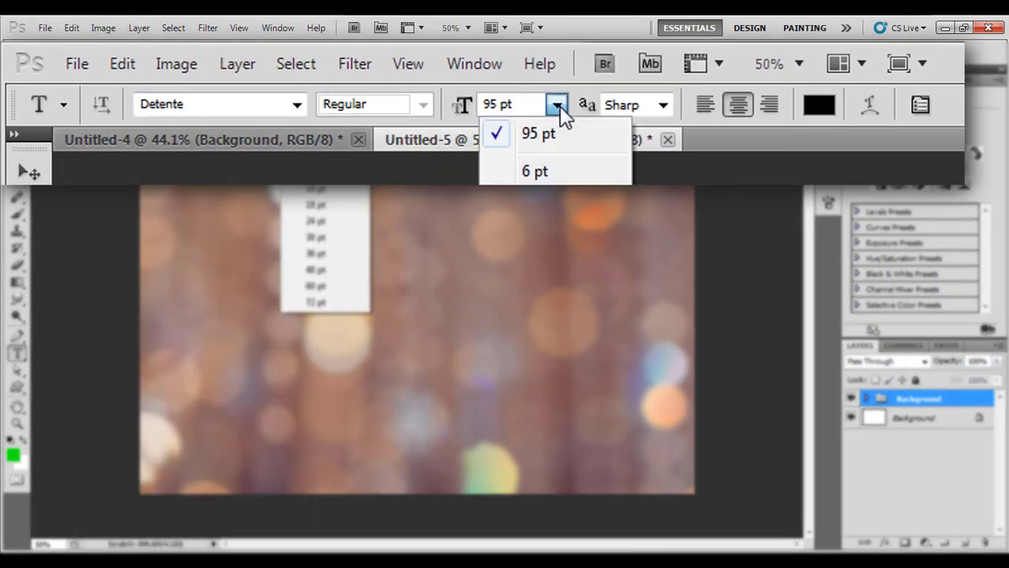
{"action": "left_click", "coordinate": [540, 110]}
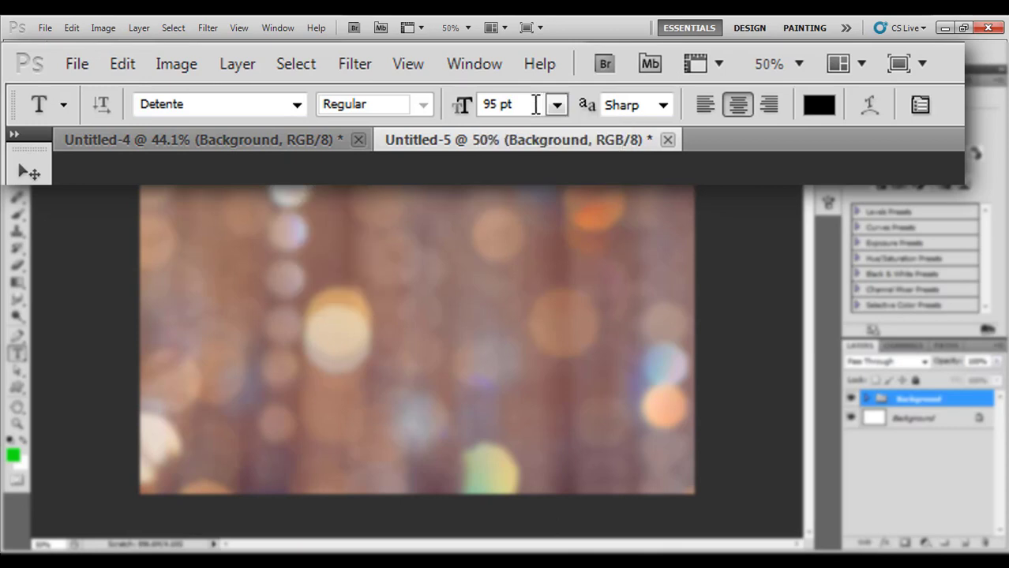
{"action": "left_click", "coordinate": [535, 104]}
{"action": "type", "text": "385"}
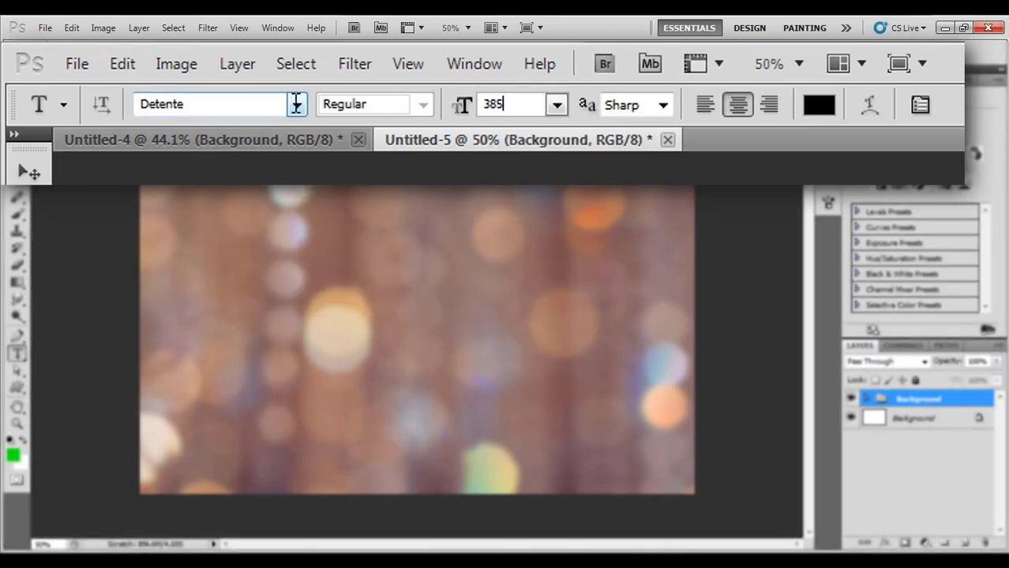
{"action": "key", "text": "Return"}
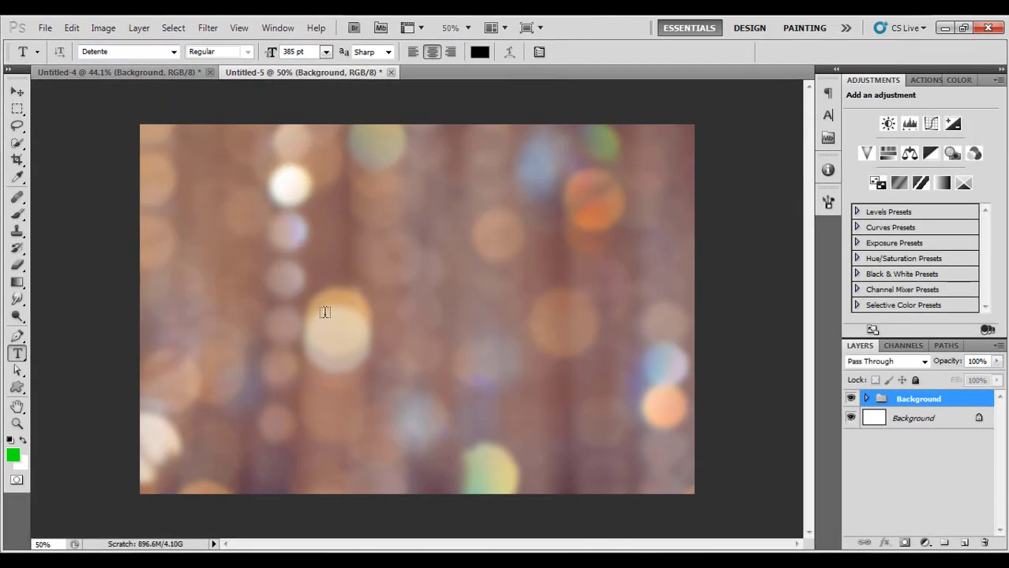
- Type GLASS on the canvas and commit the text
{"action": "left_click", "coordinate": [363, 299]}
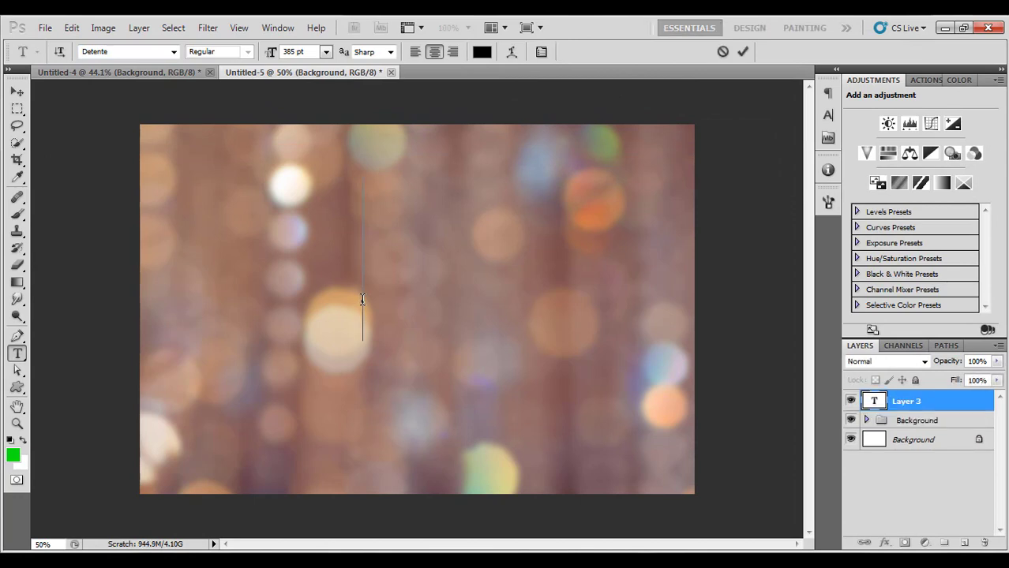
{"action": "type", "text": "G"}
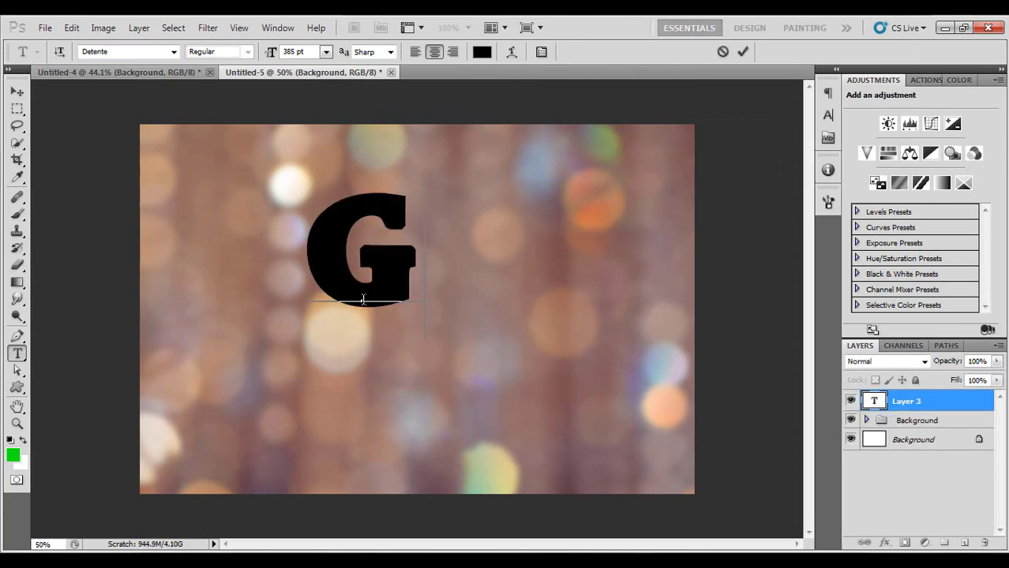
{"action": "type", "text": "LASS"}
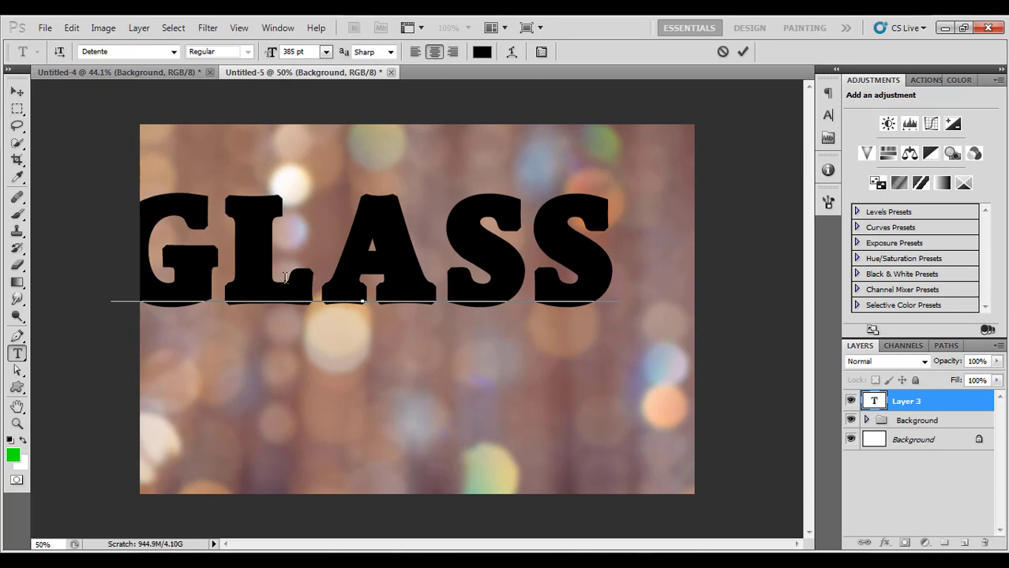
{"action": "left_click", "coordinate": [17, 91]}
- Shift the GLASS text down-right and add a Pillow Emboss Bevel and Emboss effect
{"action": "left_click_drag", "start_coordinate": [397, 273], "coordinate": [447, 333]}
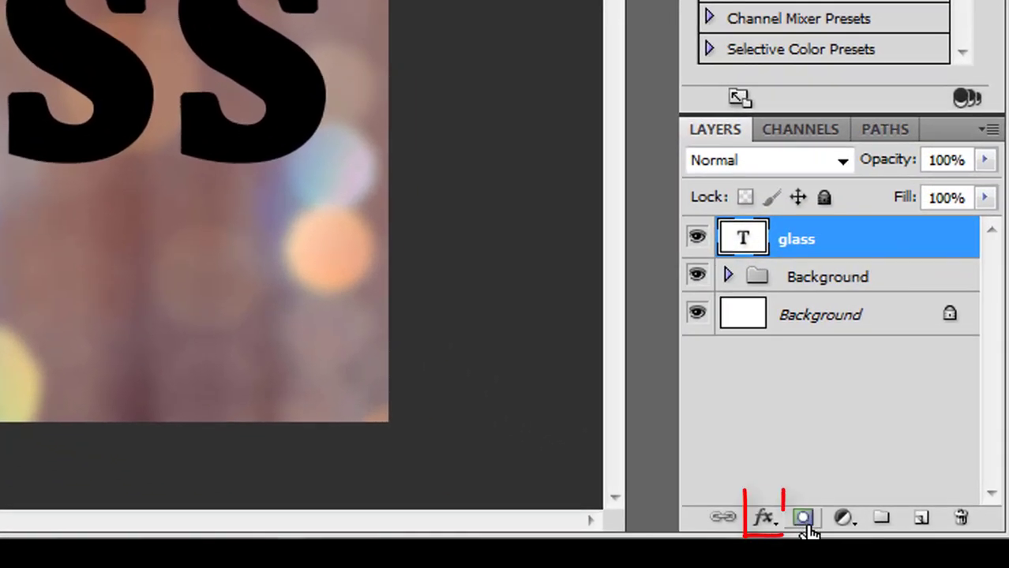
{"action": "left_click", "coordinate": [885, 543]}
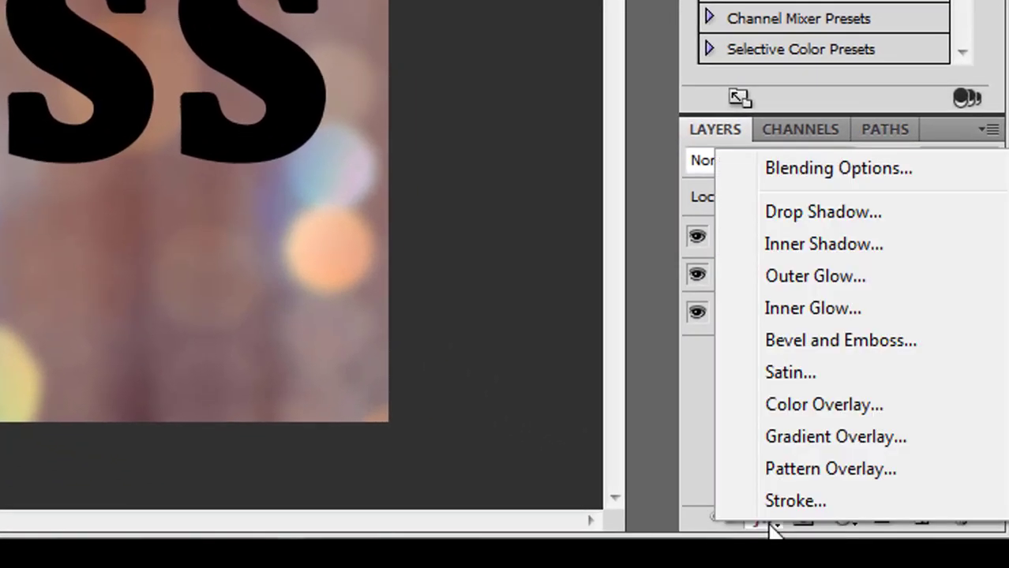
{"action": "left_click", "coordinate": [812, 345]}
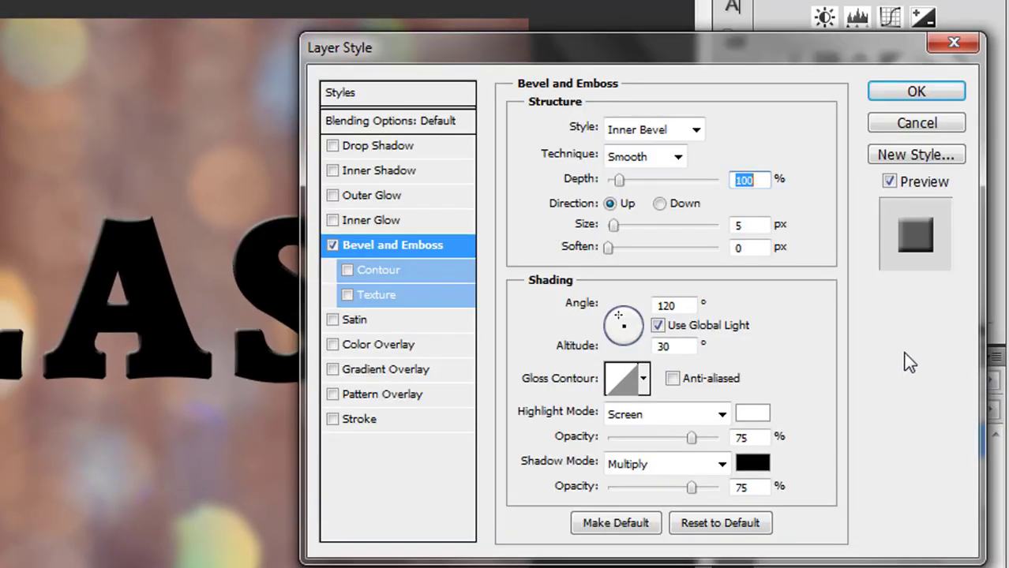
{"action": "left_click", "coordinate": [695, 130]}
{"action": "left_click", "coordinate": [681, 206]}
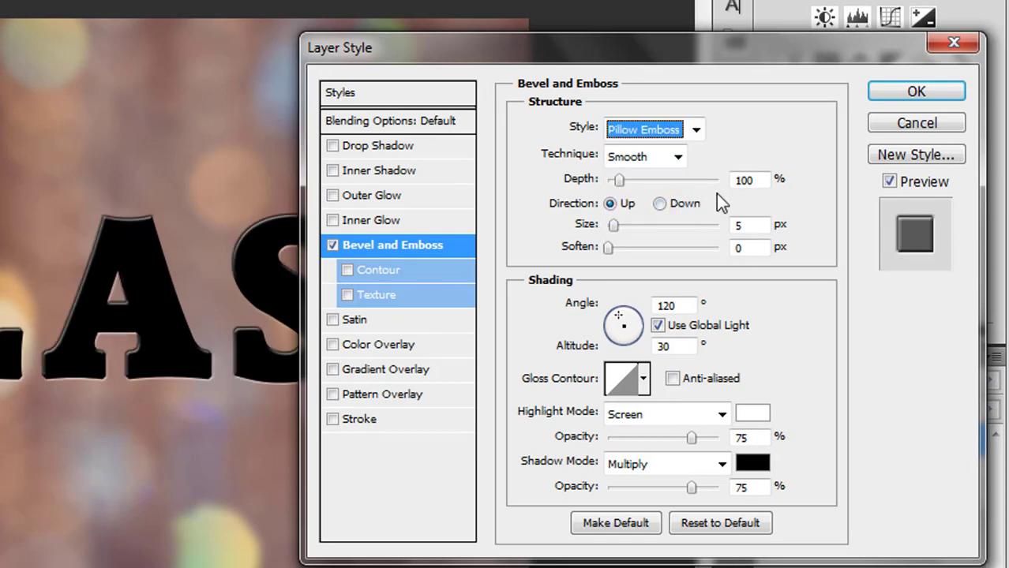
- Set the bevel to depth 144%, size 21 px, angle 111° without global light, altitude 37°
{"action": "left_click_drag", "start_coordinate": [764, 180], "coordinate": [614, 182]}
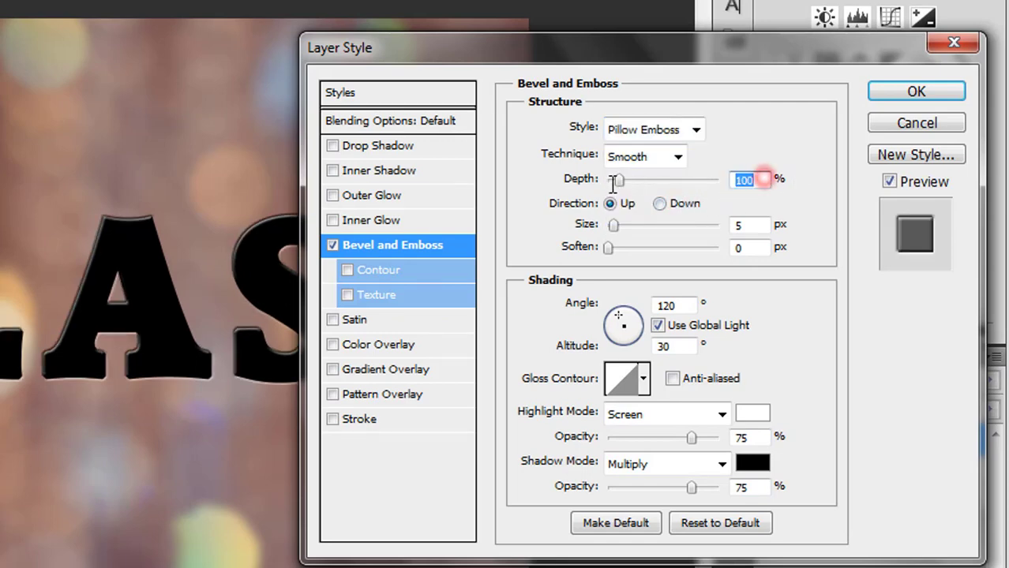
{"action": "type", "text": "144"}
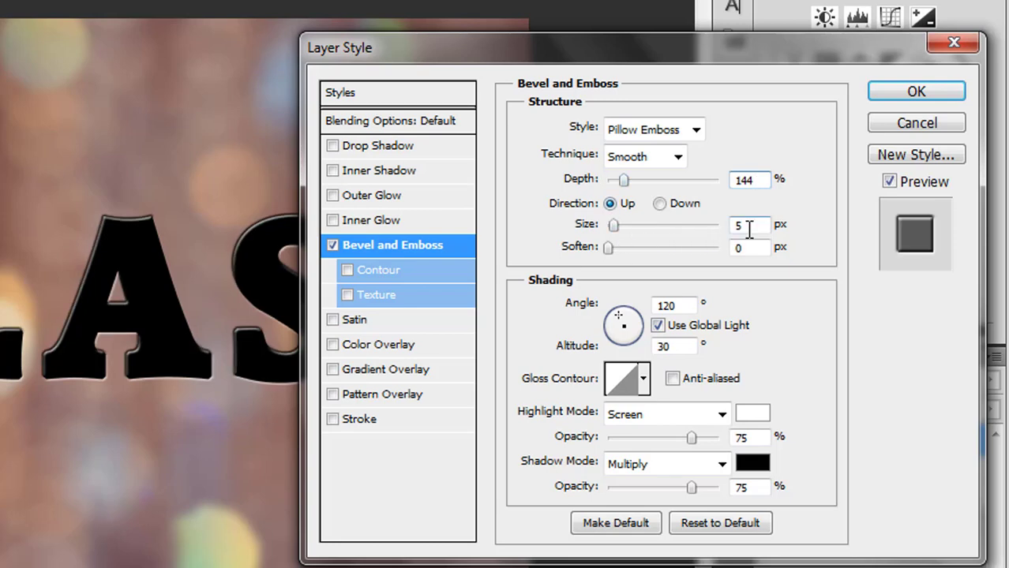
{"action": "left_click_drag", "start_coordinate": [759, 228], "coordinate": [593, 225]}
{"action": "type", "text": "21"}
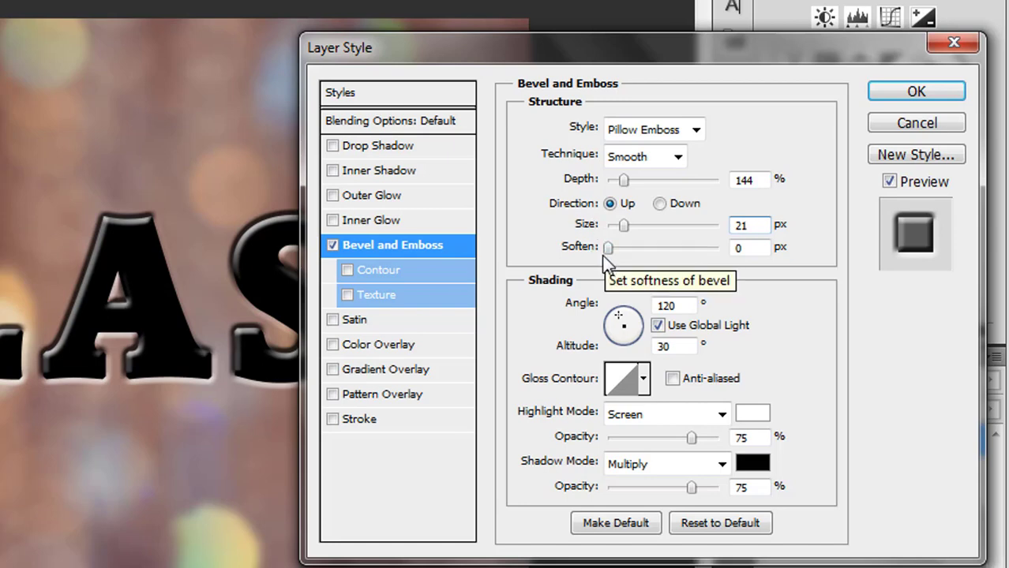
{"action": "left_click", "coordinate": [658, 325]}
{"action": "left_click_drag", "start_coordinate": [683, 305], "coordinate": [578, 300]}
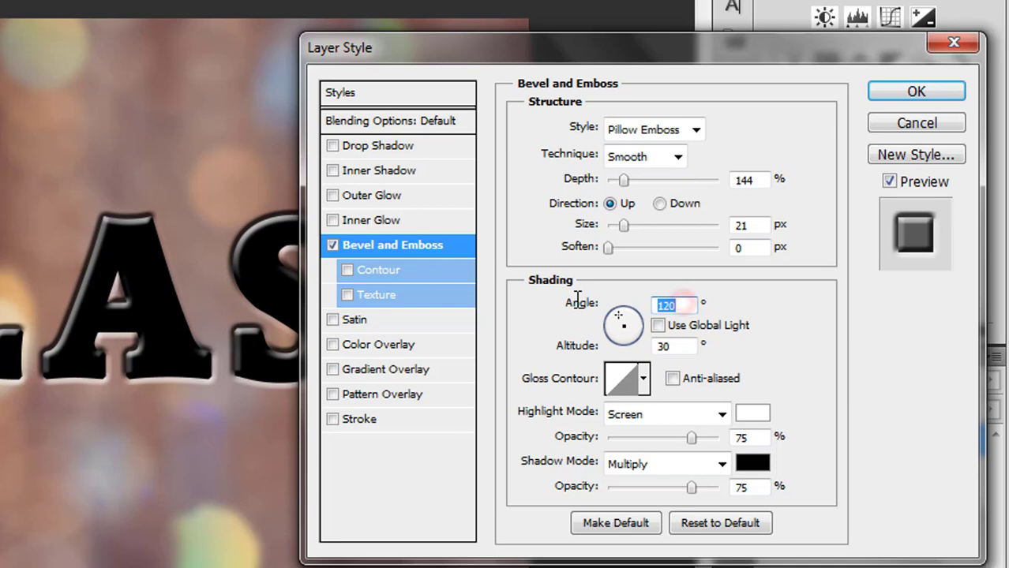
{"action": "type", "text": "11"}
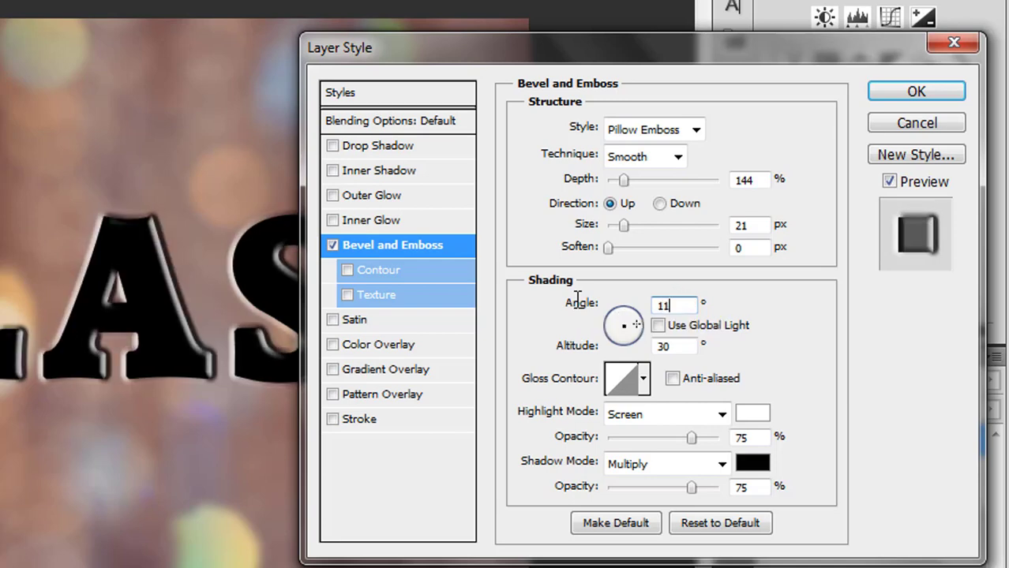
{"action": "type", "text": "1"}
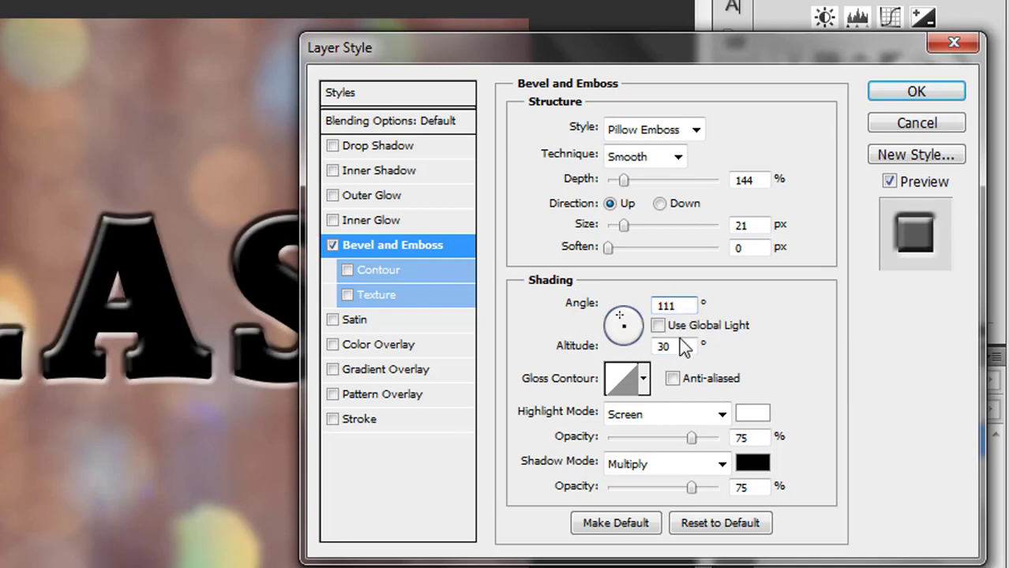
{"action": "left_click_drag", "start_coordinate": [680, 344], "coordinate": [634, 351]}
{"action": "type", "text": "37"}
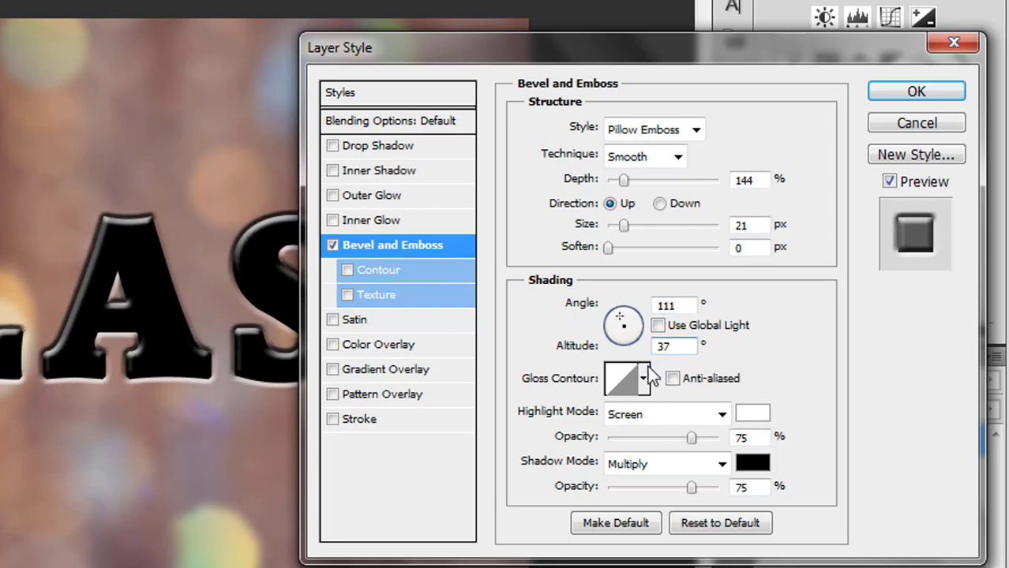
- Give the bevel a multi-peak gloss contour, Color Dodge highlights and 0% shadow opacity
{"action": "left_click", "coordinate": [644, 382]}
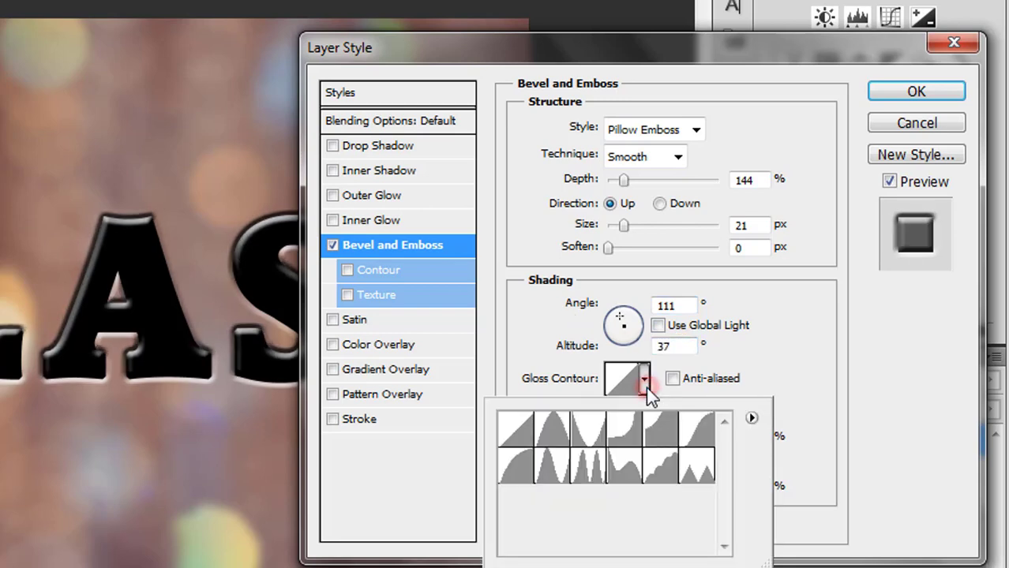
{"action": "left_click", "coordinate": [598, 472]}
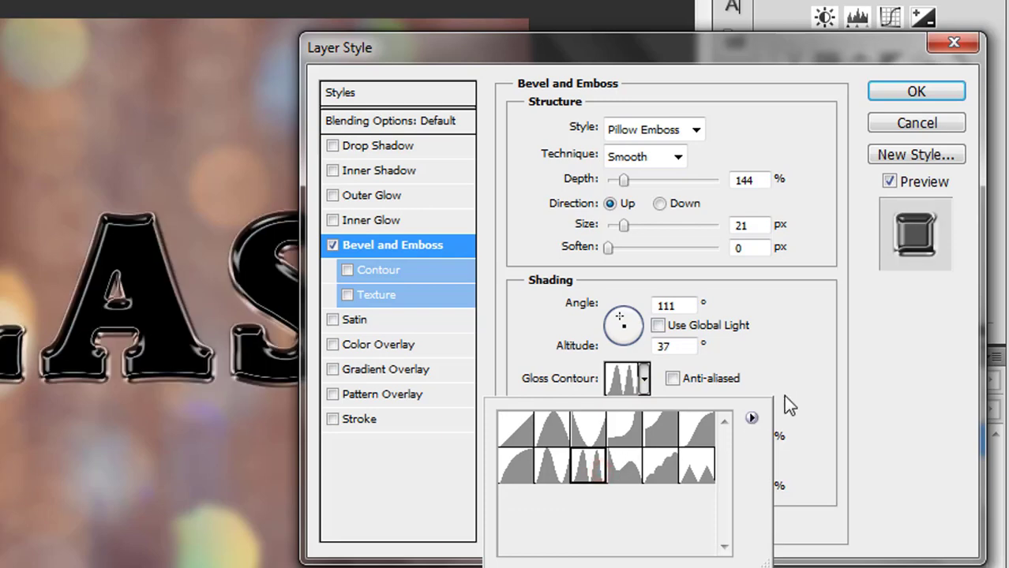
{"action": "left_click", "coordinate": [805, 379]}
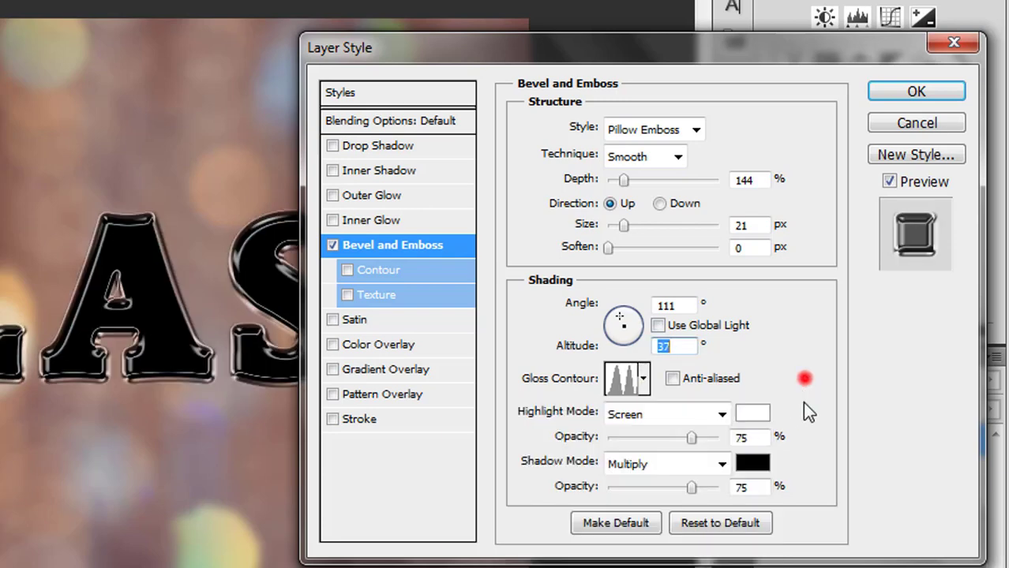
{"action": "left_click", "coordinate": [722, 415]}
{"action": "left_click", "coordinate": [646, 61]}
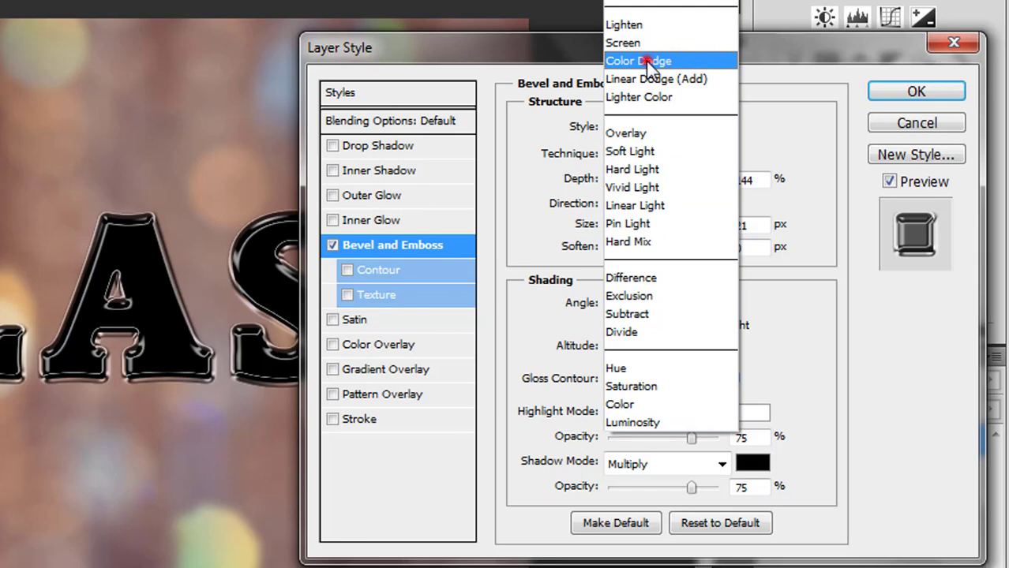
{"action": "left_click_drag", "start_coordinate": [688, 486], "coordinate": [449, 498]}
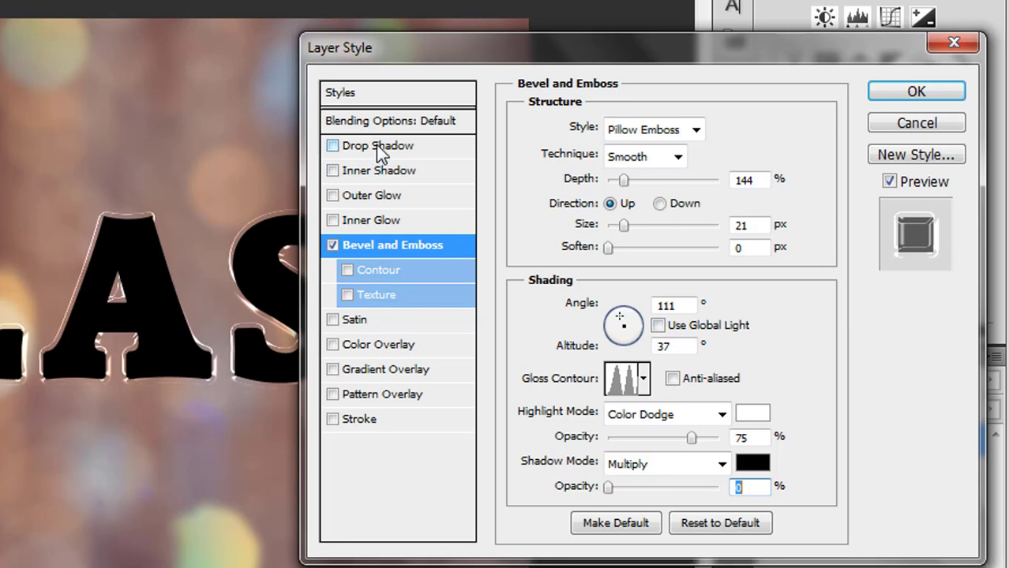
- Enable Drop Shadow at 27% opacity with a 115° angle, independent of global light
{"action": "left_click", "coordinate": [377, 146]}
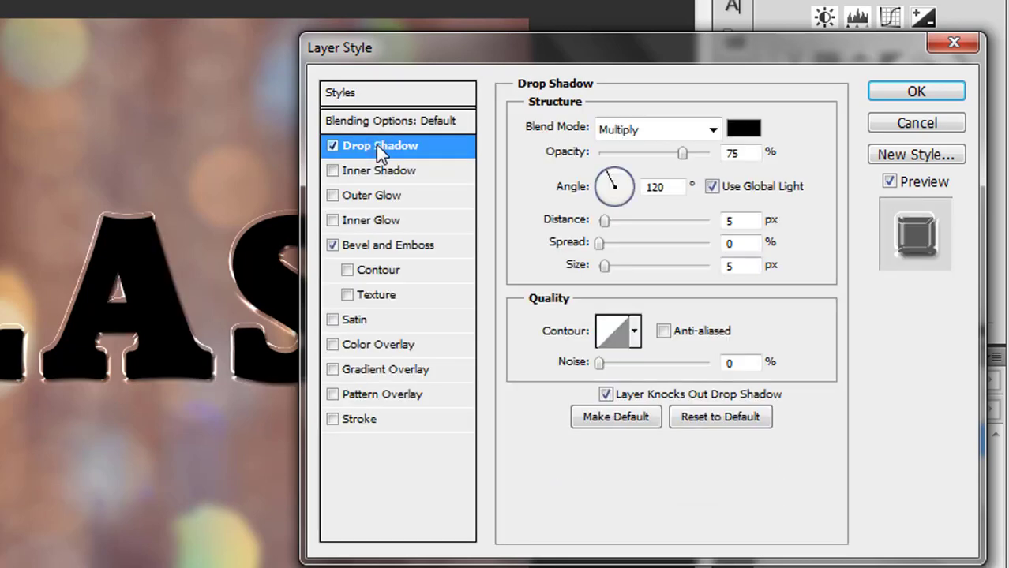
{"action": "double_click", "coordinate": [749, 154]}
{"action": "type", "text": "27"}
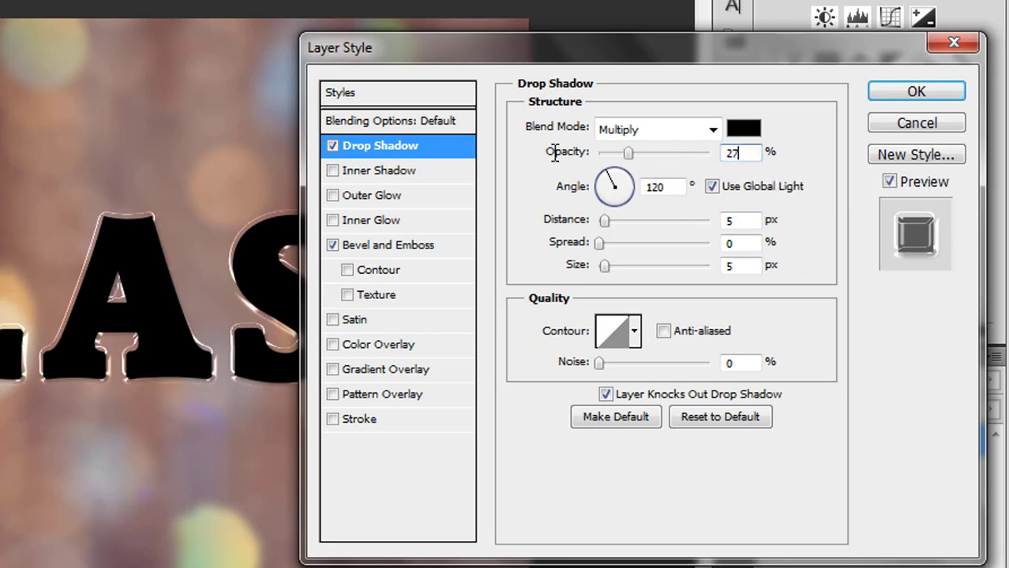
{"action": "left_click", "coordinate": [713, 187]}
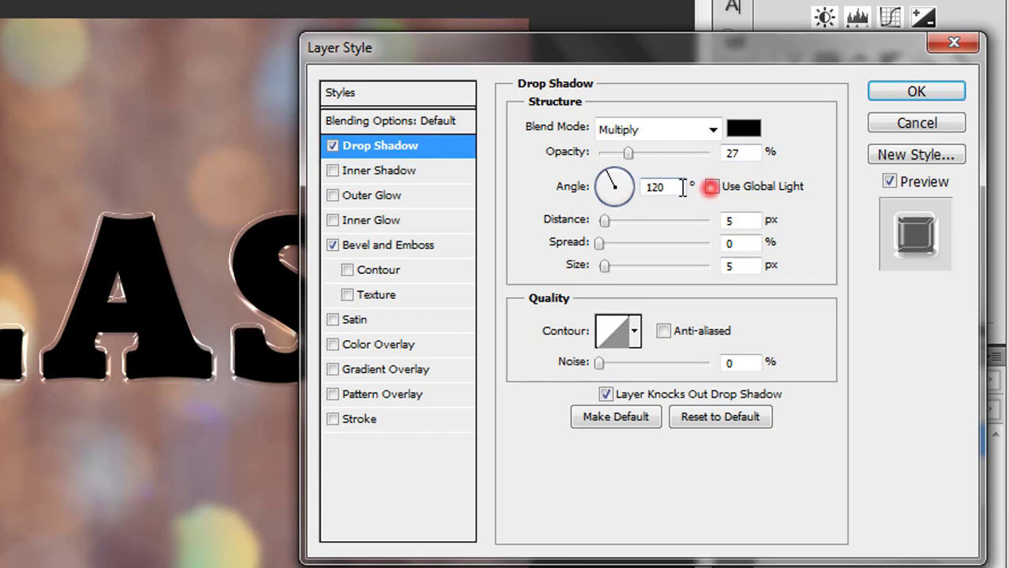
{"action": "double_click", "coordinate": [678, 186]}
{"action": "type", "text": "115"}
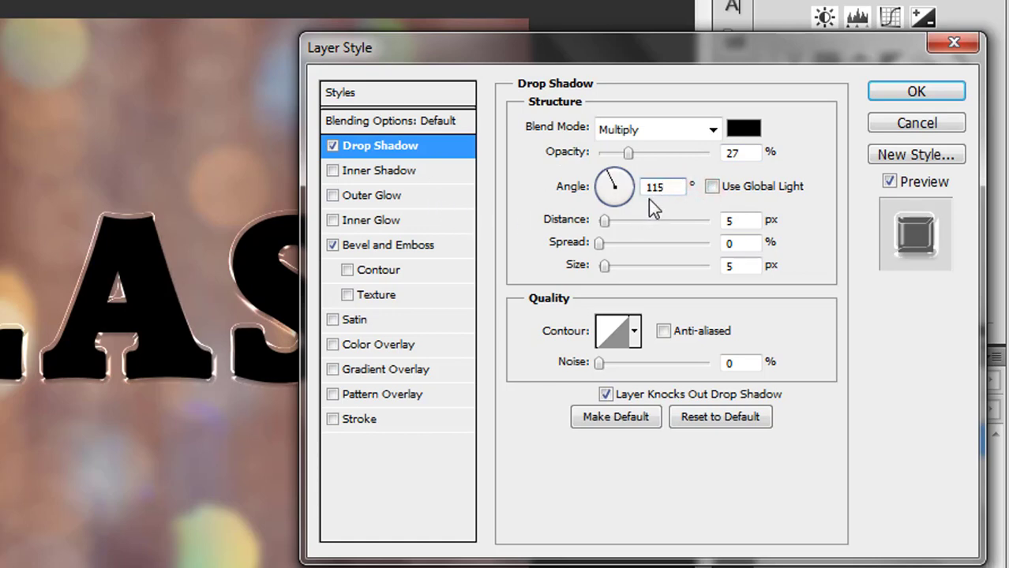
- Set the shadow distance to 18 px, size 46 px, last contour preset, and apply the effects
{"action": "double_click", "coordinate": [756, 222]}
{"action": "type", "text": "18"}
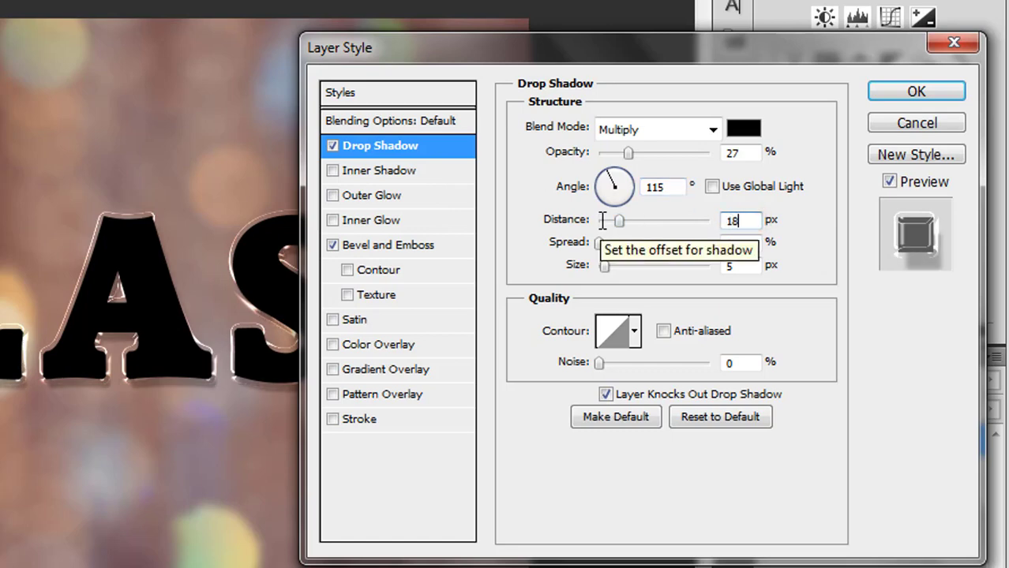
{"action": "double_click", "coordinate": [750, 266]}
{"action": "type", "text": "46"}
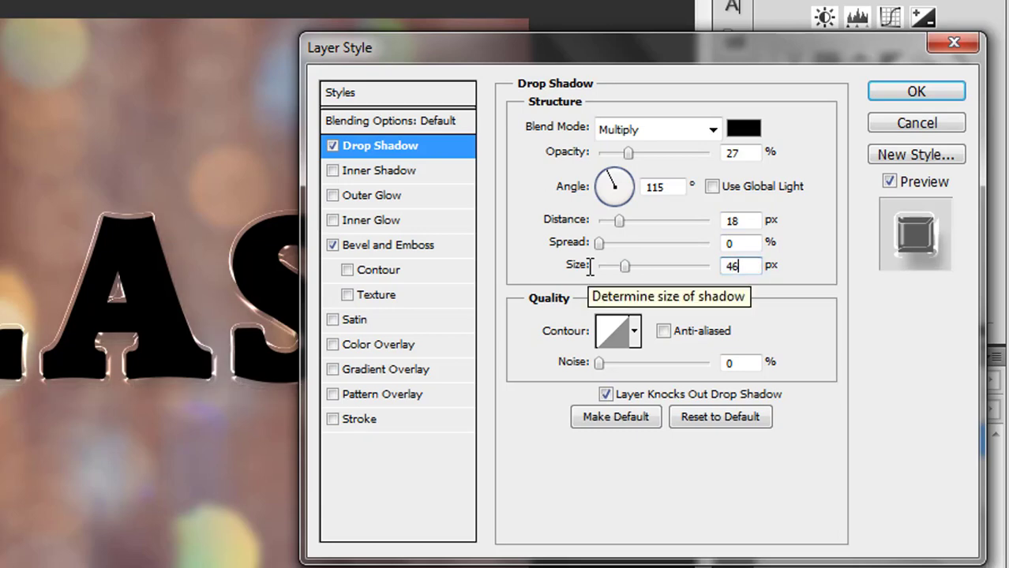
{"action": "left_click", "coordinate": [635, 332]}
{"action": "left_click", "coordinate": [685, 419]}
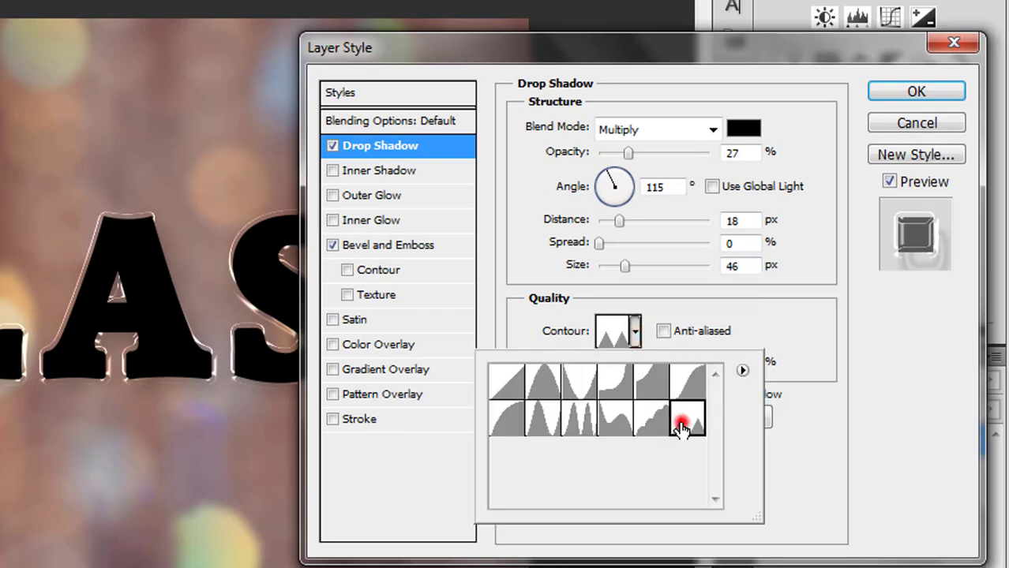
{"action": "left_click", "coordinate": [858, 467]}
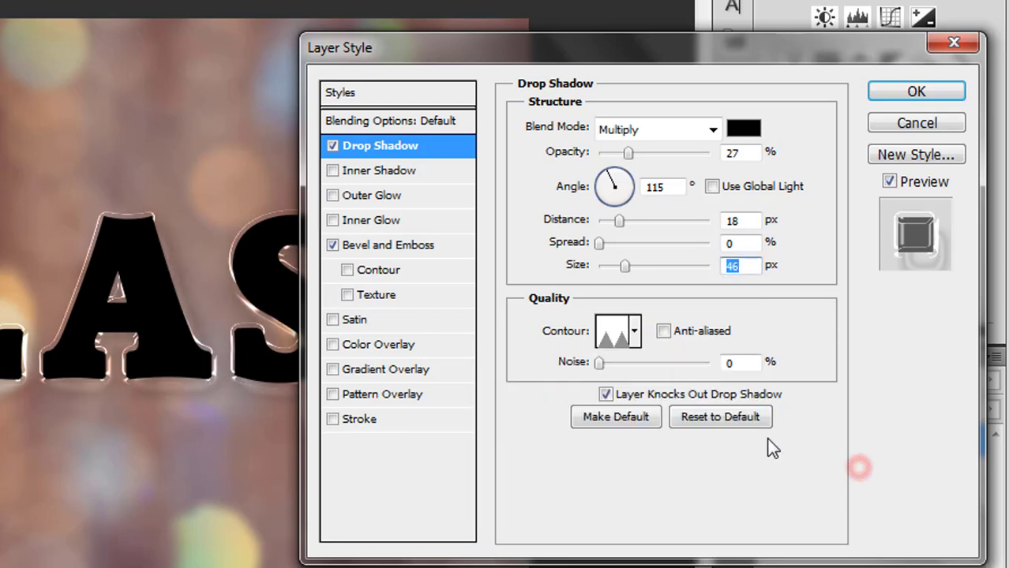
{"action": "left_click", "coordinate": [917, 91]}
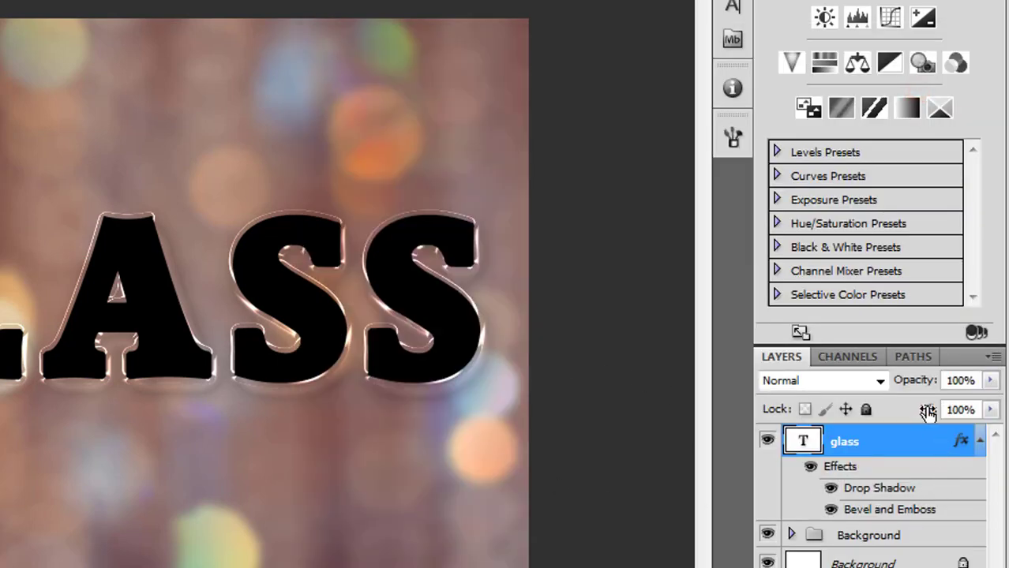
- Drop the glass layer's fill to 0% and duplicate it as glass copy
{"action": "left_click_drag", "start_coordinate": [928, 411], "coordinate": [604, 419]}
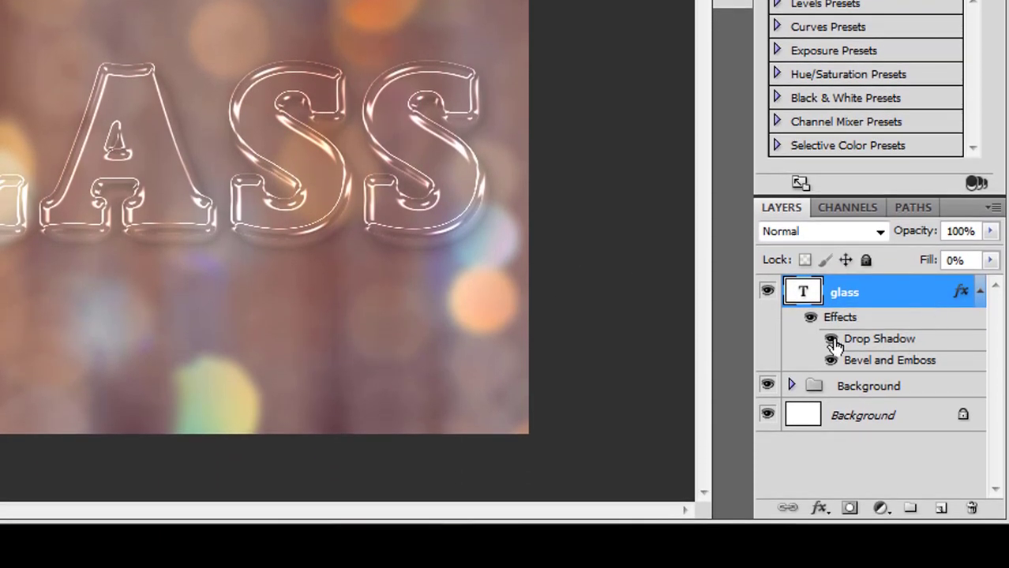
{"action": "left_click_drag", "start_coordinate": [932, 300], "coordinate": [941, 507]}
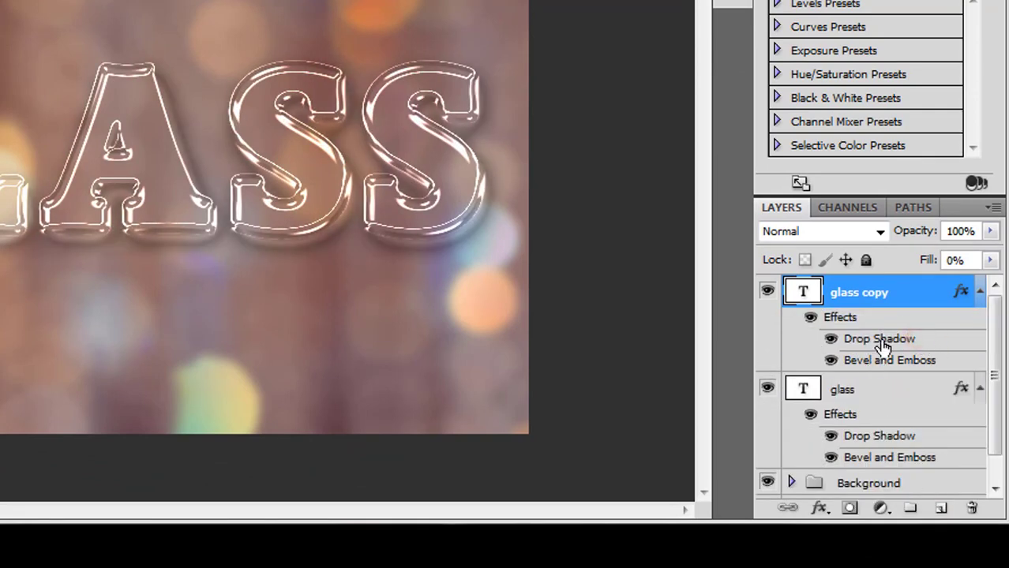
- Hide glass copy's Drop Shadow and open its Bevel and Emboss settings
{"action": "left_click", "coordinate": [833, 340]}
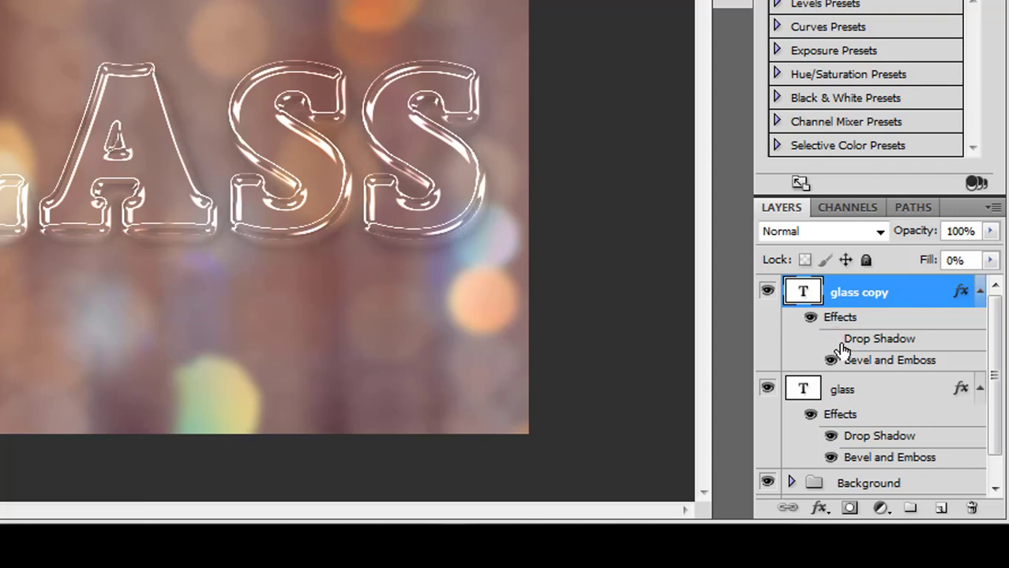
{"action": "left_click", "coordinate": [900, 370]}
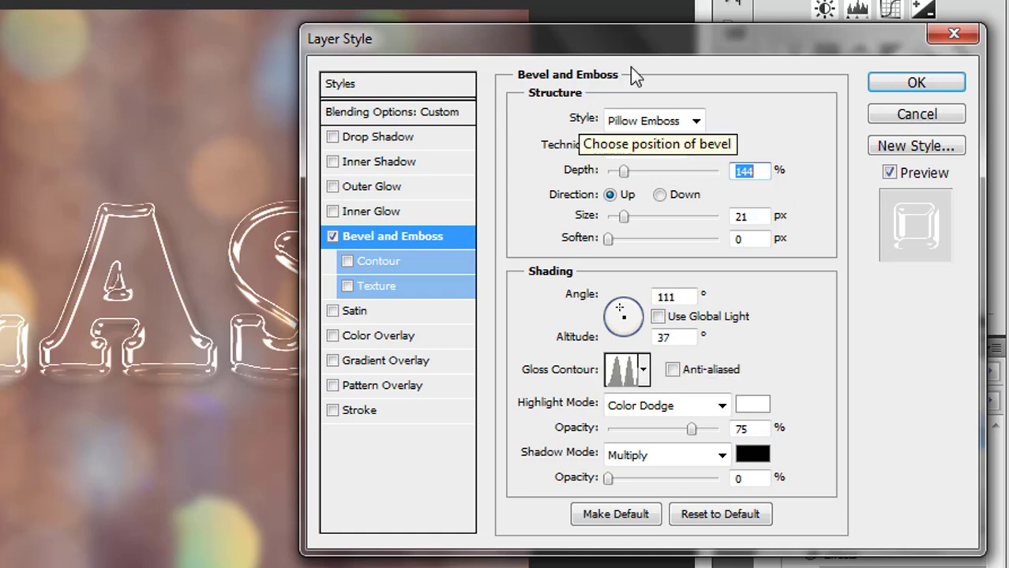
- Change the bevel to Inner Bevel with depth 1000%, size 32 px and angle 107°
{"action": "left_click", "coordinate": [694, 121]}
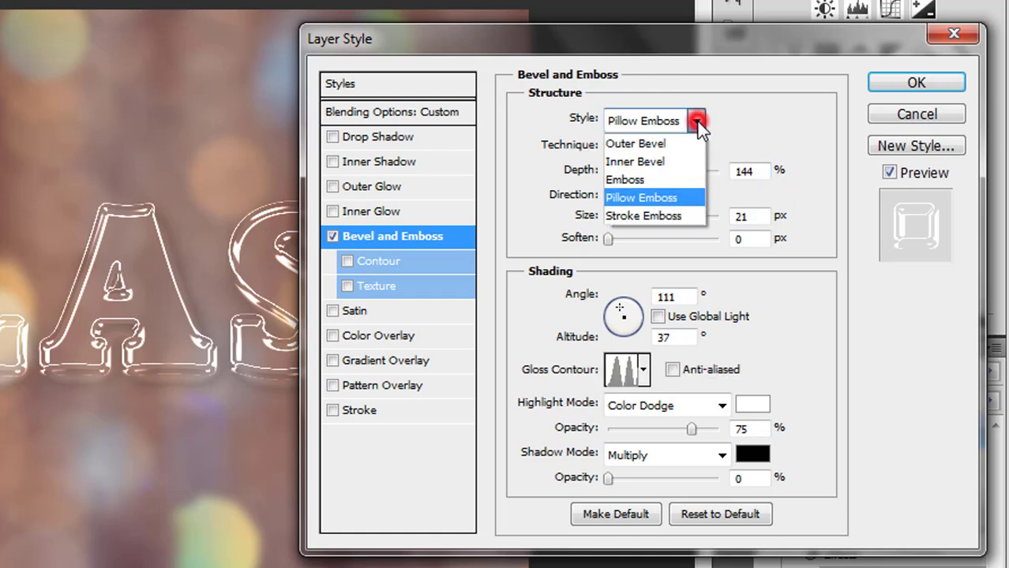
{"action": "left_click", "coordinate": [666, 162]}
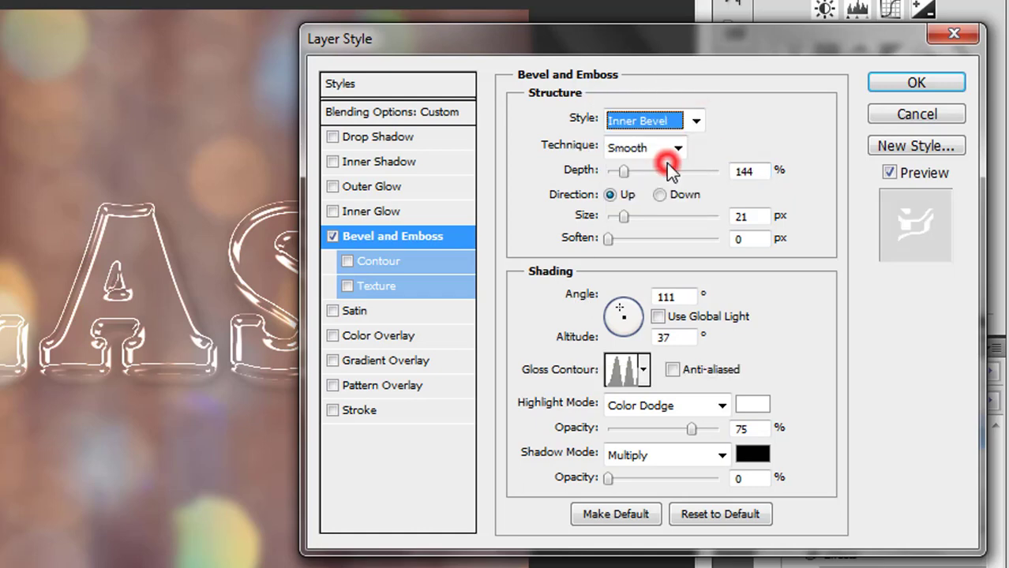
{"action": "double_click", "coordinate": [758, 170]}
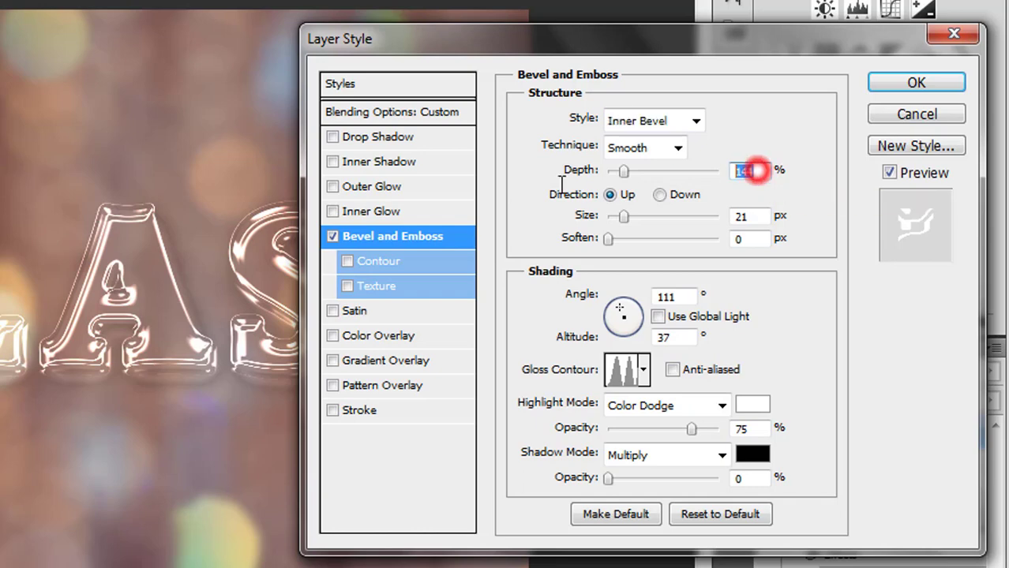
{"action": "type", "text": "1000"}
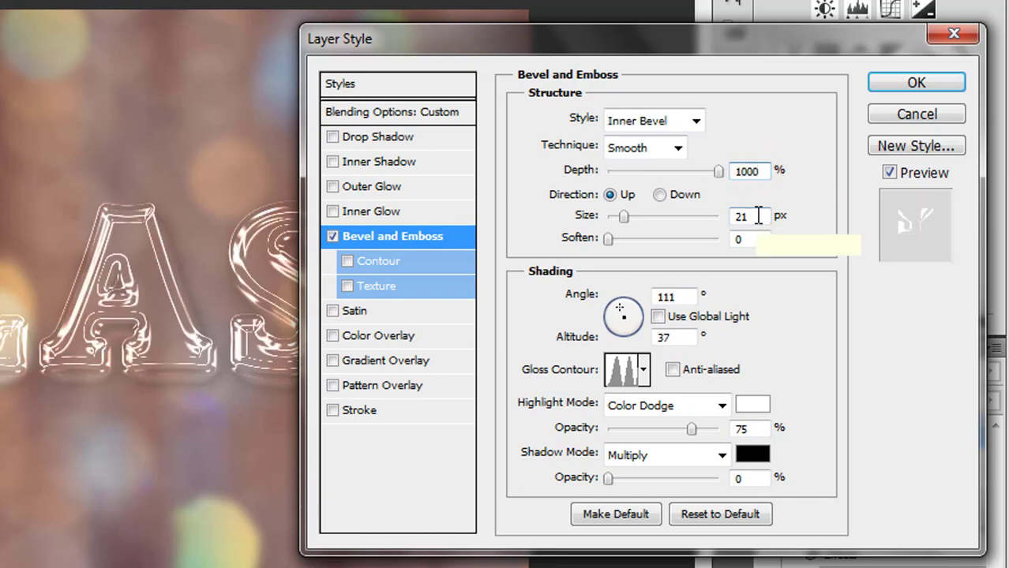
{"action": "double_click", "coordinate": [754, 215]}
{"action": "type", "text": "32"}
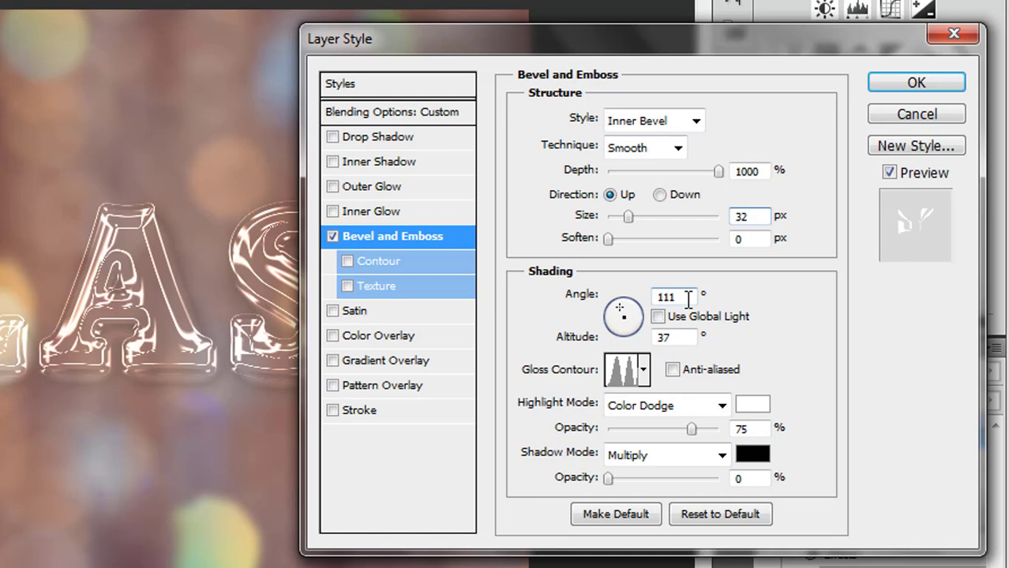
{"action": "double_click", "coordinate": [687, 297]}
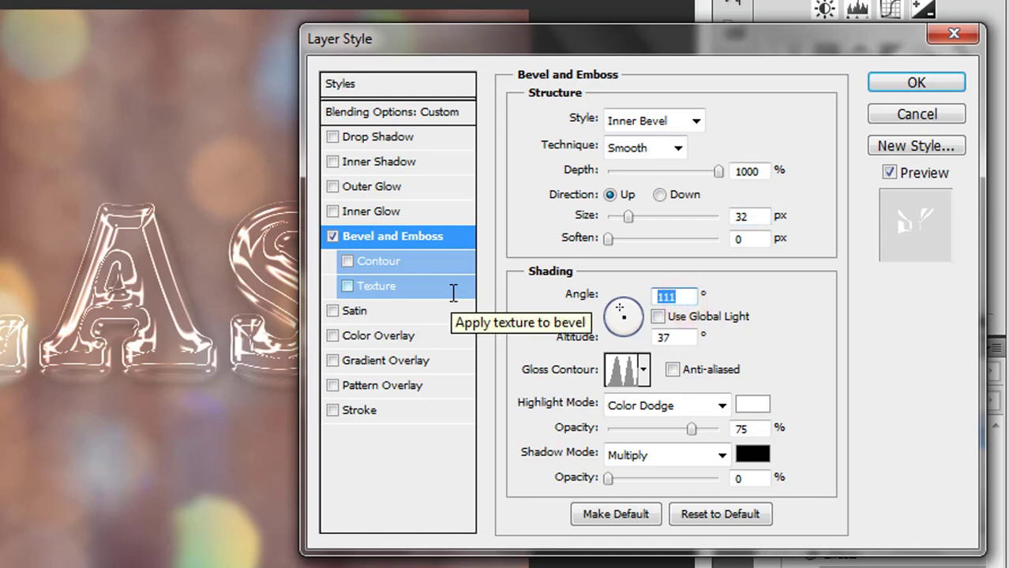
{"action": "type", "text": "107"}
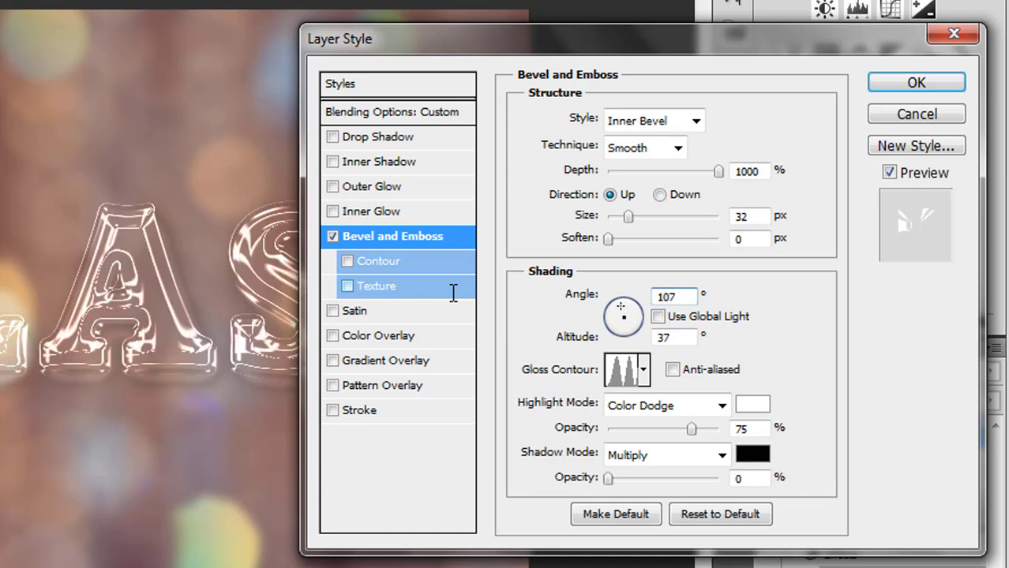
- Set altitude to 29°, a ring gloss contour, and Screen highlight mode
{"action": "double_click", "coordinate": [670, 336]}
{"action": "type", "text": "29"}
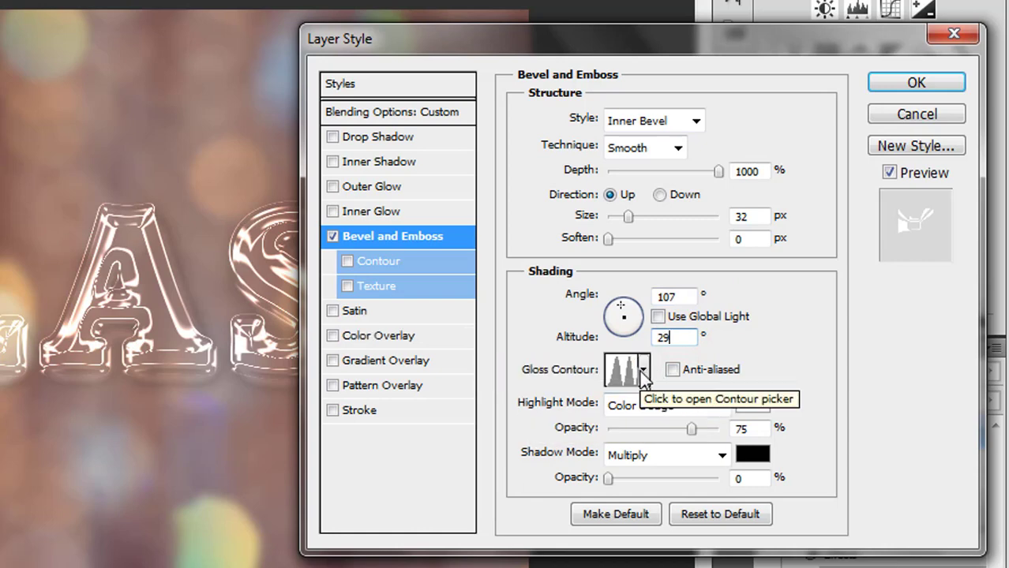
{"action": "left_click", "coordinate": [644, 373]}
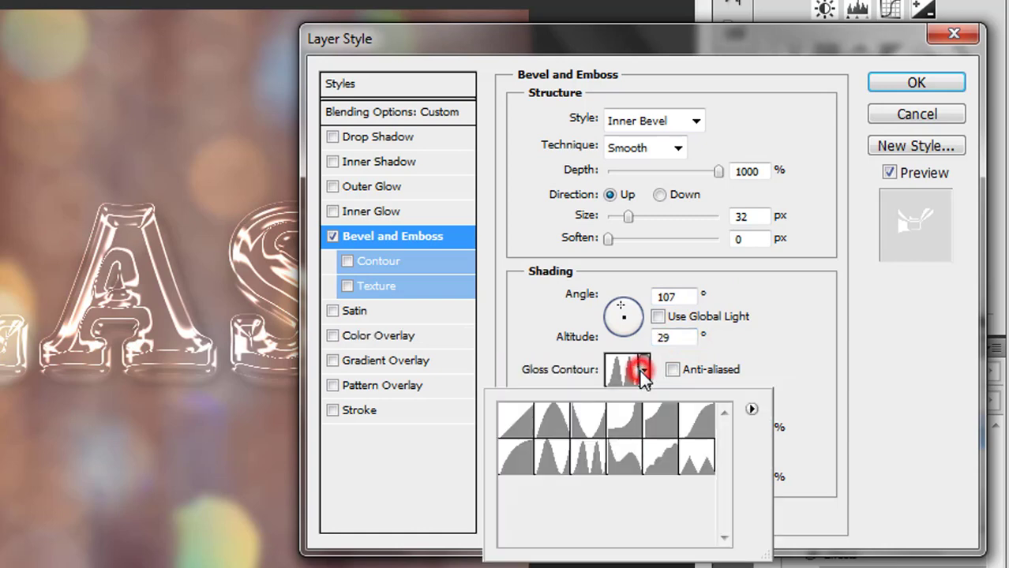
{"action": "left_click", "coordinate": [550, 467]}
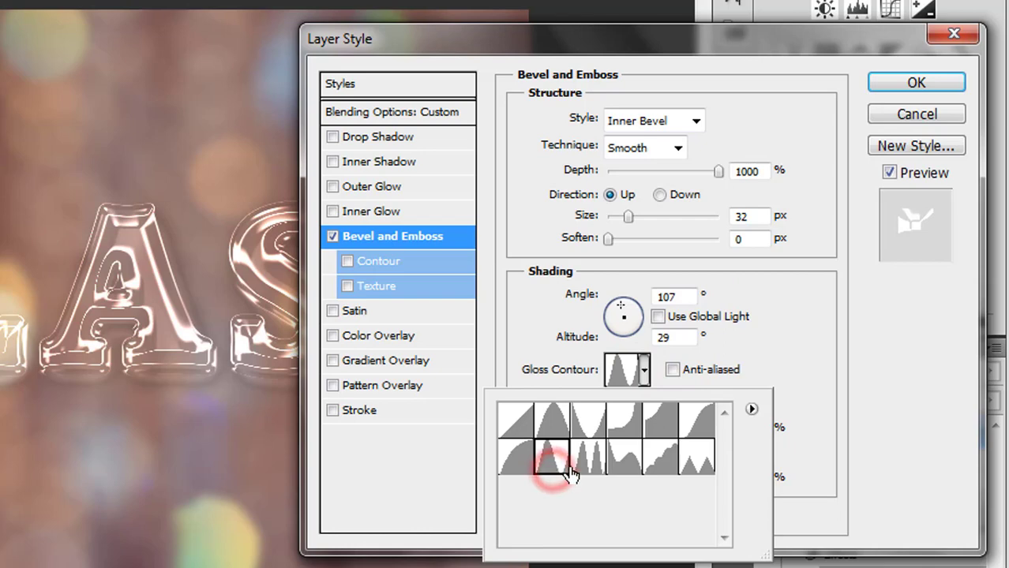
{"action": "left_click", "coordinate": [745, 339]}
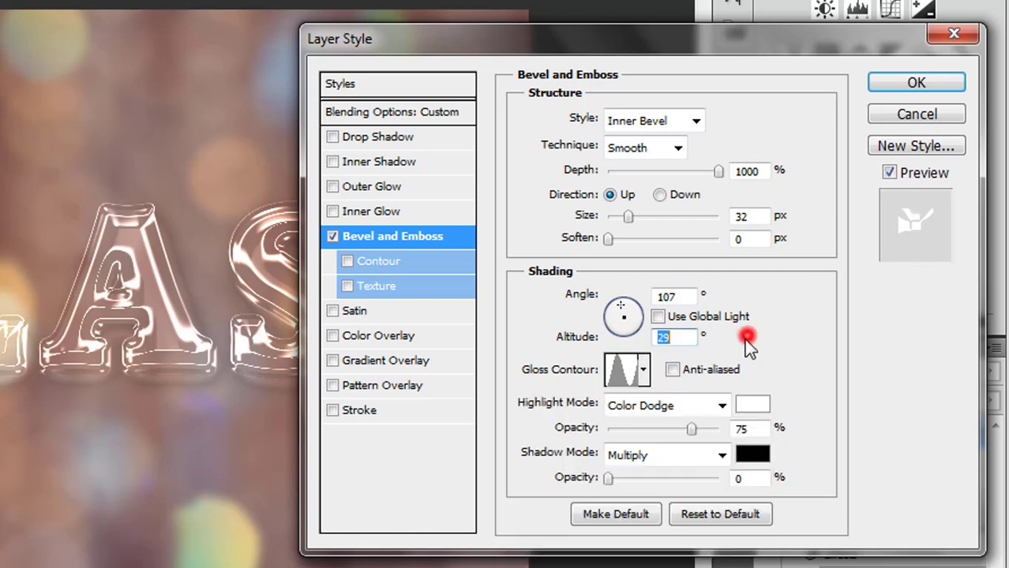
{"action": "left_click", "coordinate": [721, 409]}
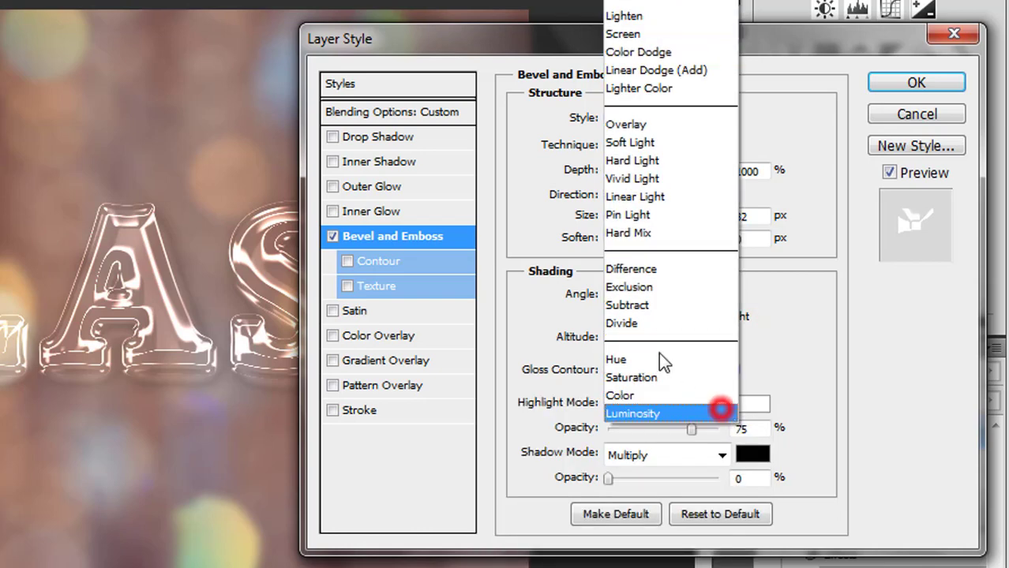
{"action": "left_click", "coordinate": [659, 36]}
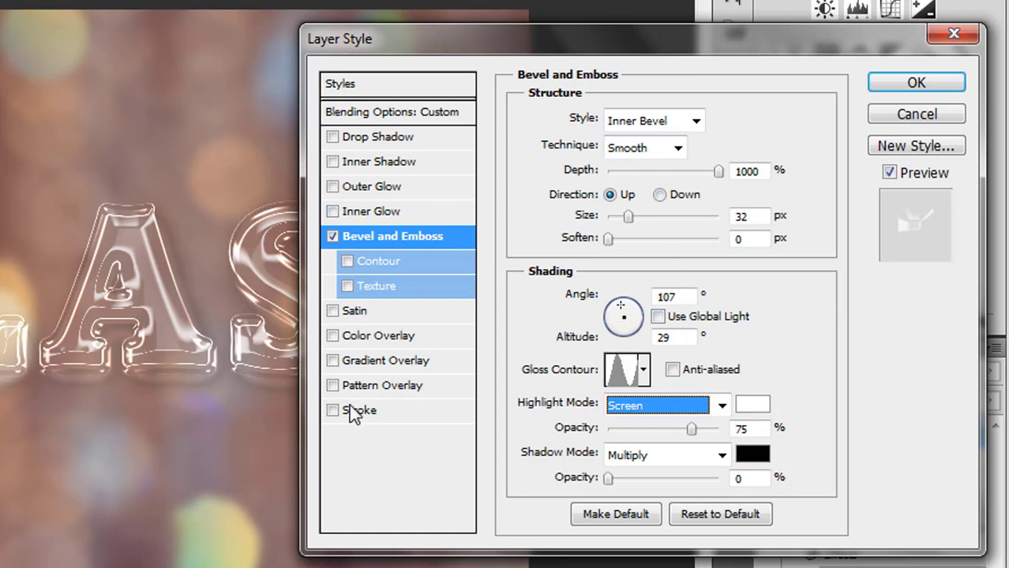
{"action": "key", "text": "shift+Tab"}
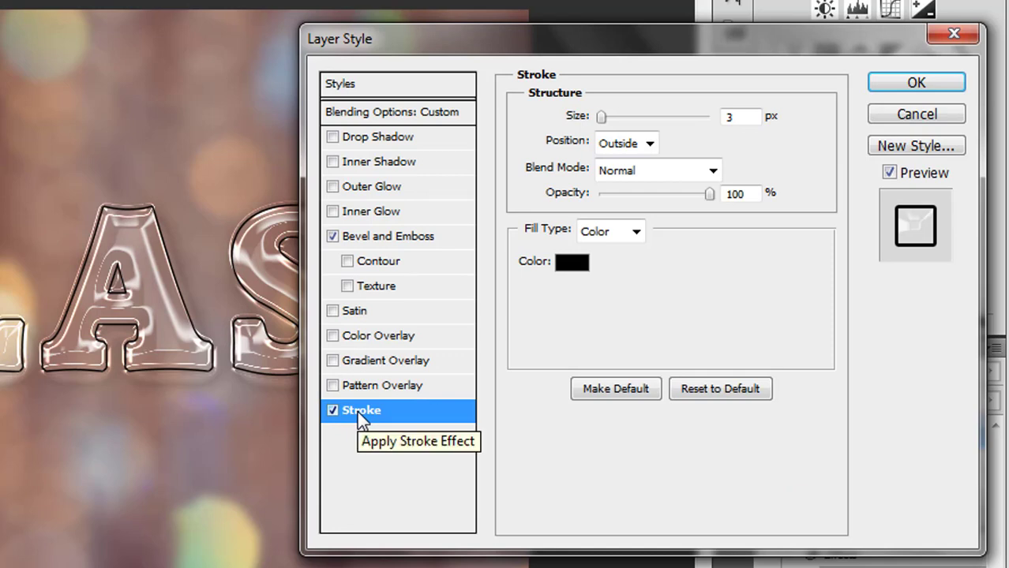
- Set the stroke to 6 px, Luminosity blend mode, 34% opacity
{"action": "double_click", "coordinate": [746, 116]}
{"action": "type", "text": "6"}
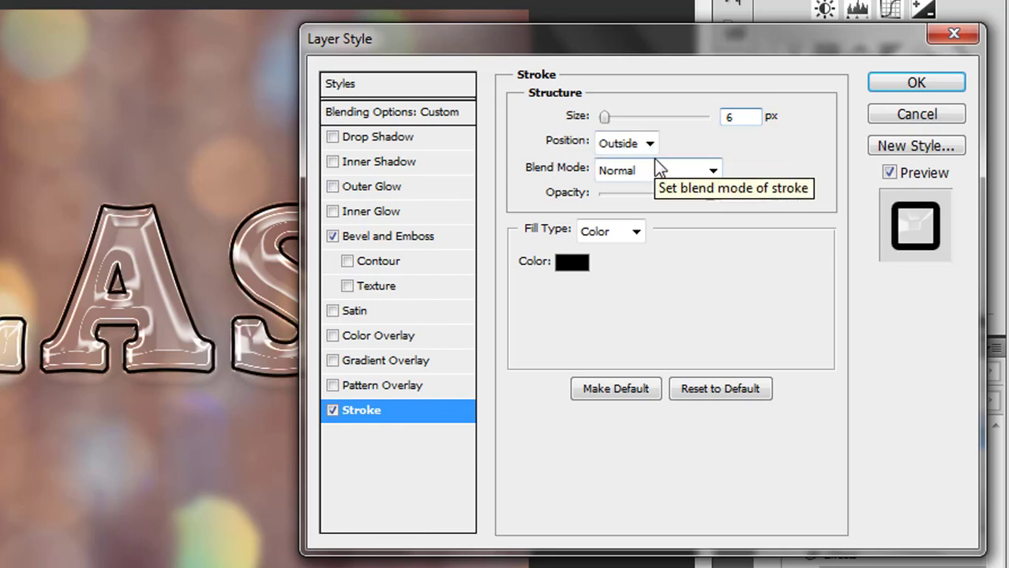
{"action": "left_click", "coordinate": [713, 169]}
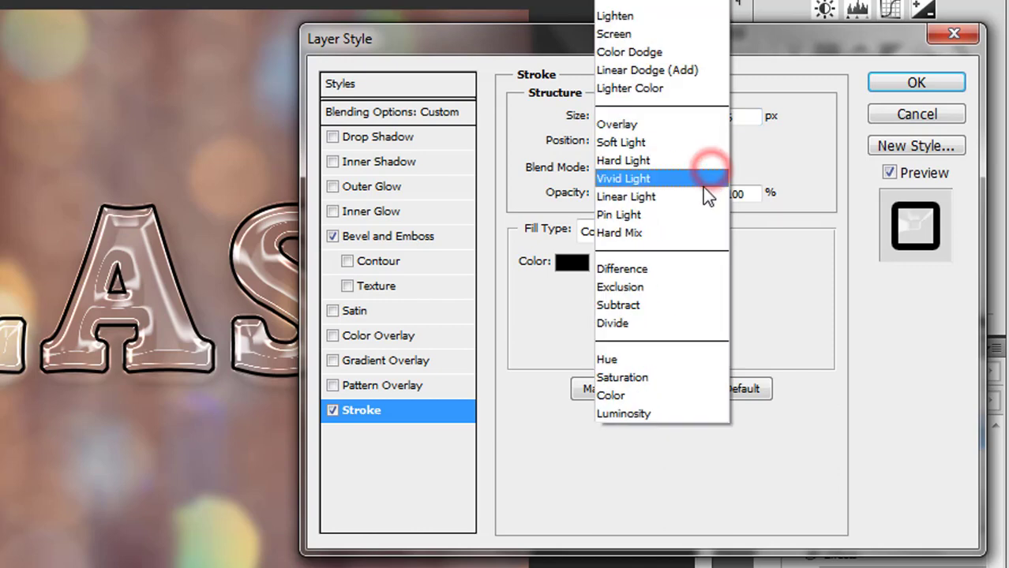
{"action": "left_click", "coordinate": [681, 412]}
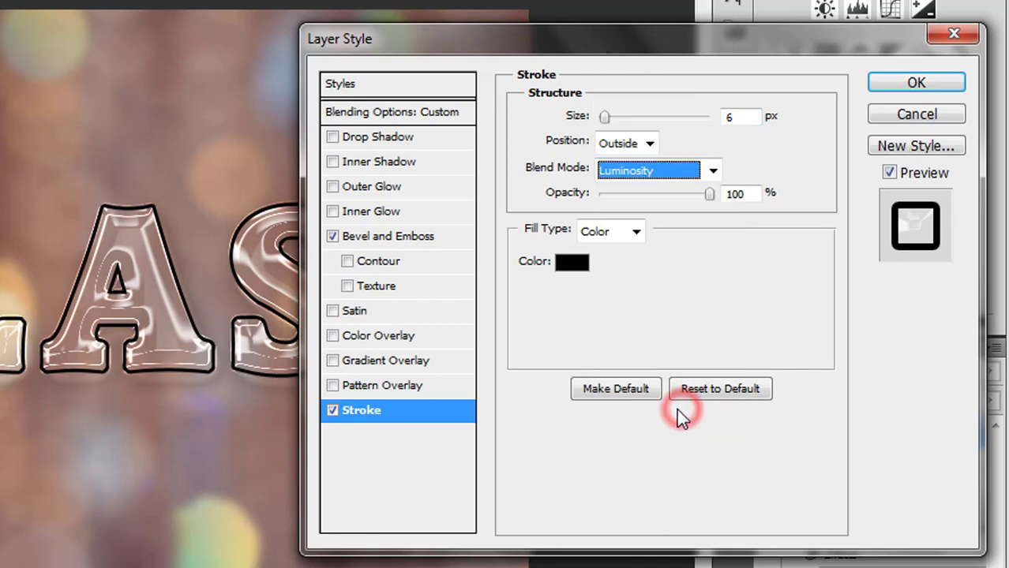
{"action": "double_click", "coordinate": [750, 194]}
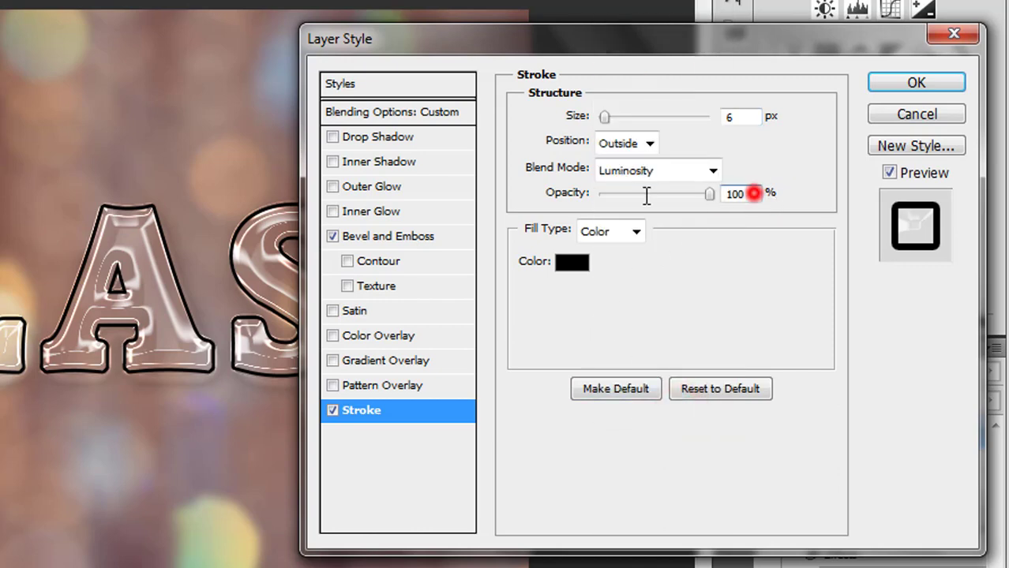
{"action": "type", "text": "34"}
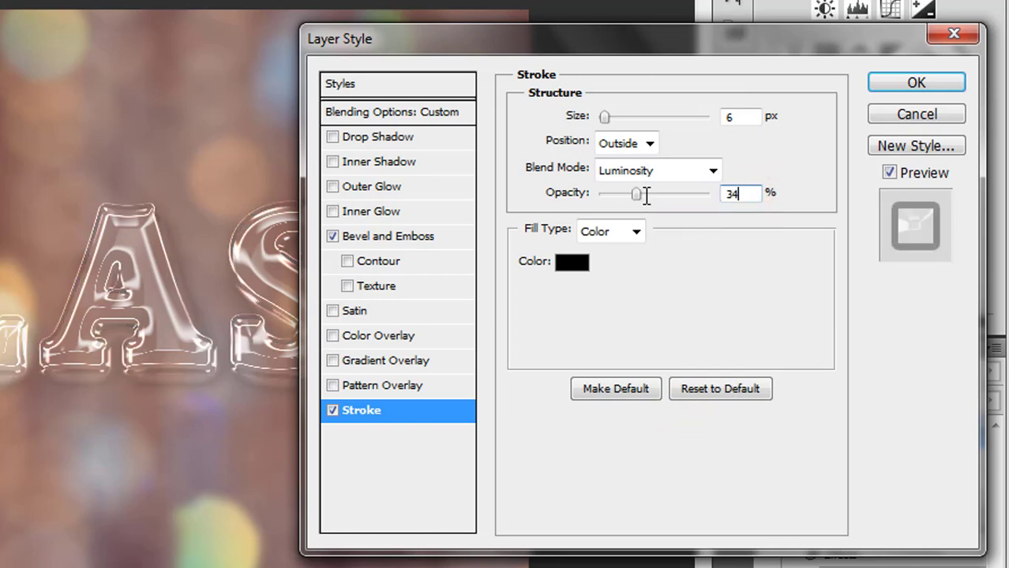
- Fill the stroke with the blue-to-gold gradient preset and apply the layer style
{"action": "left_click", "coordinate": [637, 232]}
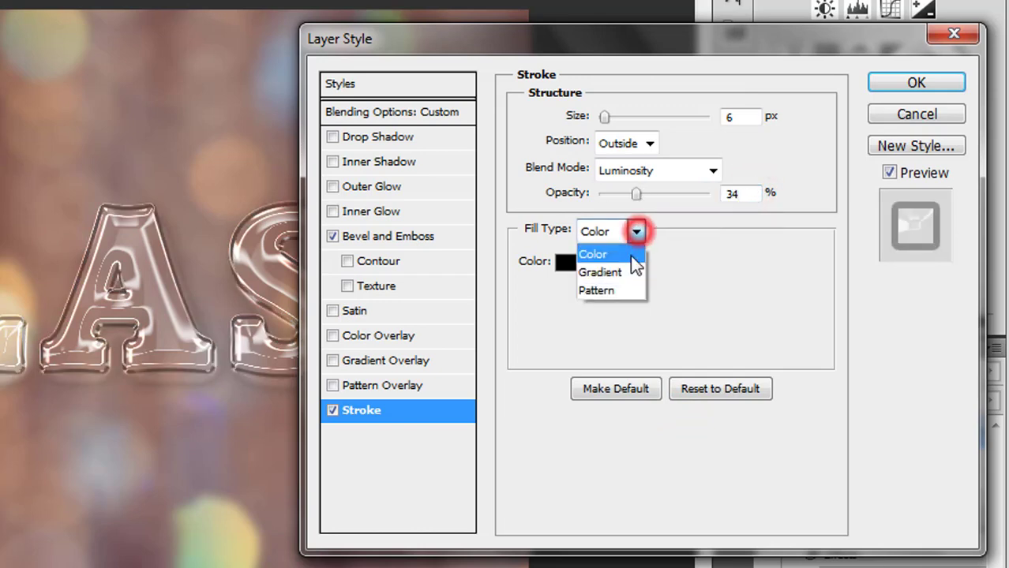
{"action": "left_click", "coordinate": [637, 272]}
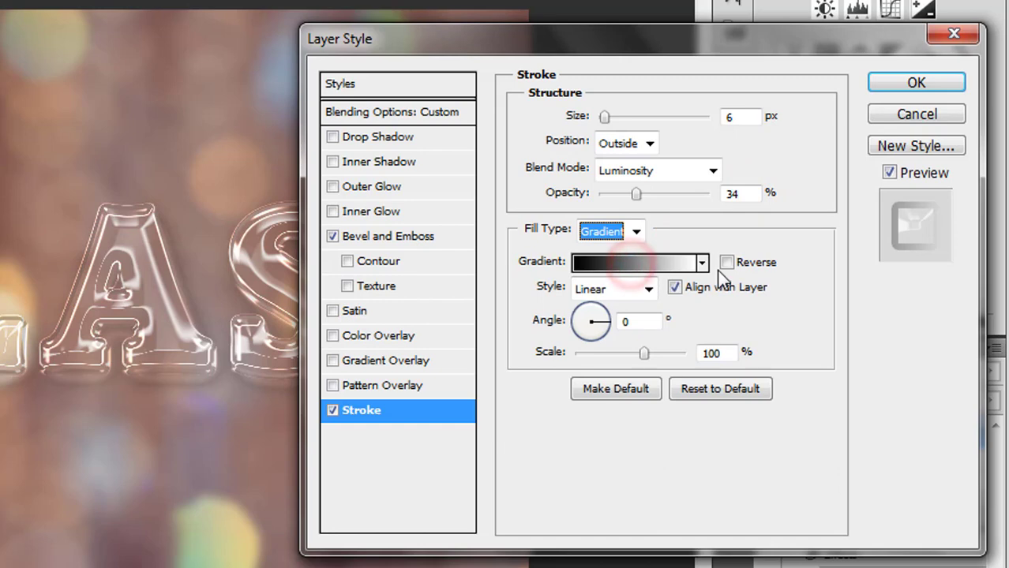
{"action": "left_click", "coordinate": [702, 263]}
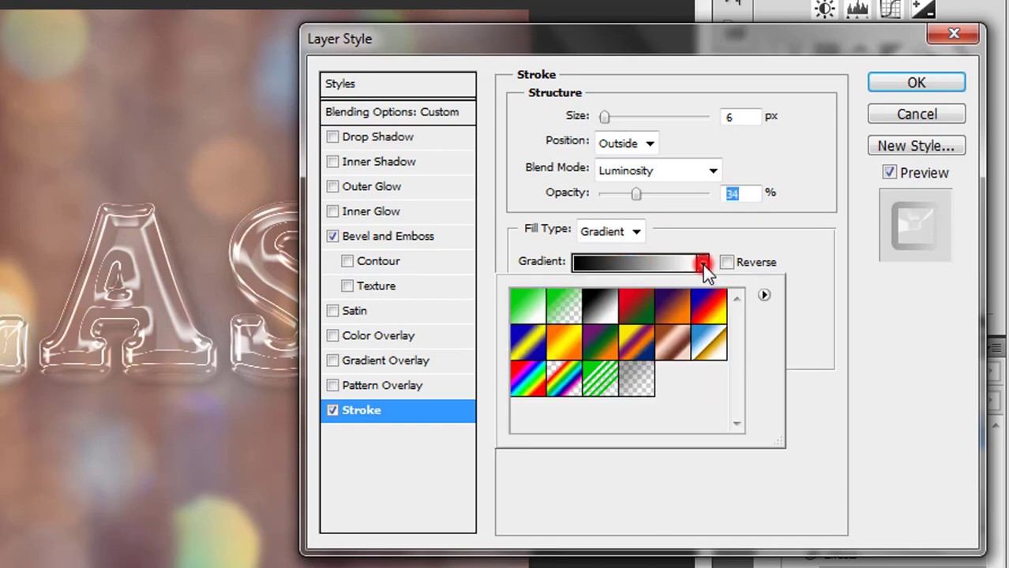
{"action": "left_click", "coordinate": [709, 344]}
{"action": "left_click", "coordinate": [860, 333]}
{"action": "left_click", "coordinate": [900, 84]}
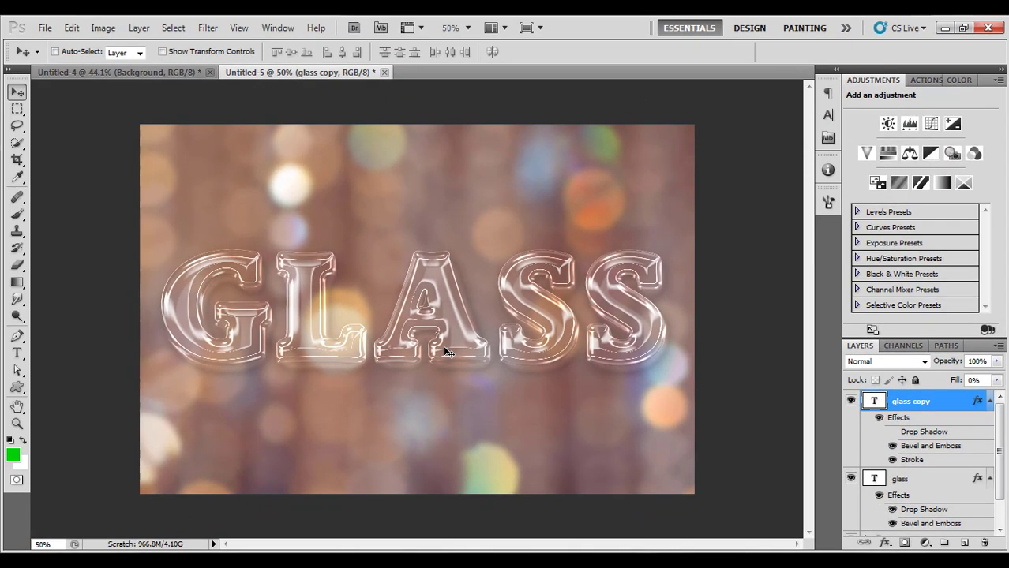
- Group glass and glass copy into Group 1 and show the teal Layer 2 copy background
{"action": "scroll", "coordinate": [526, 364], "scroll_direction": "up", "scroll_amount": 1}
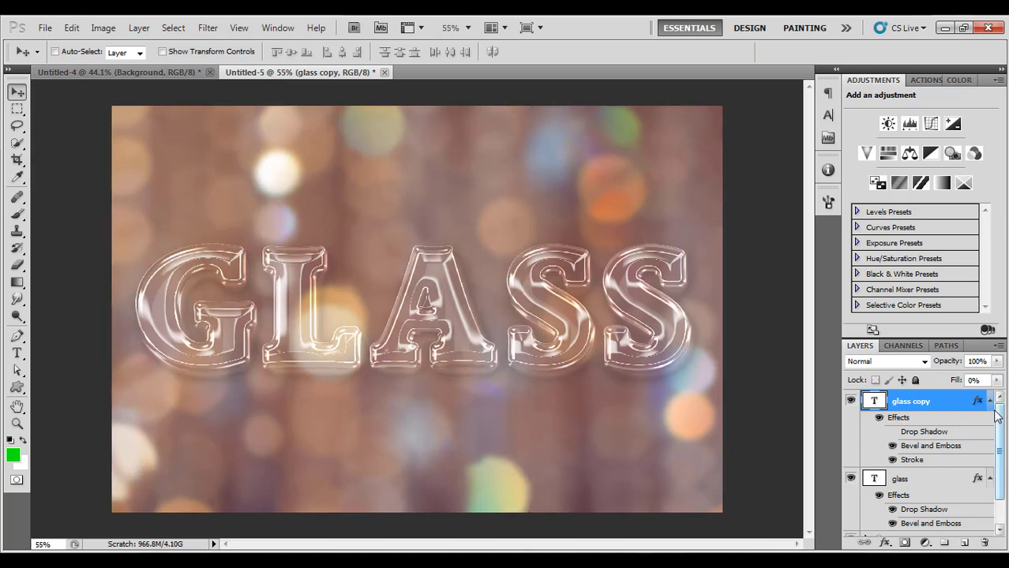
{"action": "left_click", "coordinate": [935, 480], "text": "shift"}
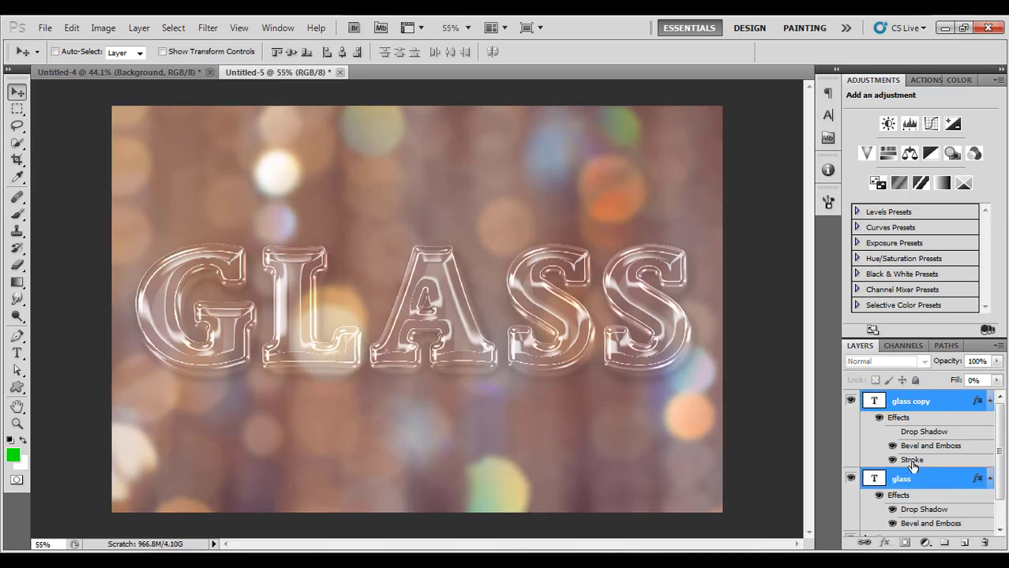
{"action": "key", "text": "ctrl+g"}
{"action": "left_click", "coordinate": [866, 416]}
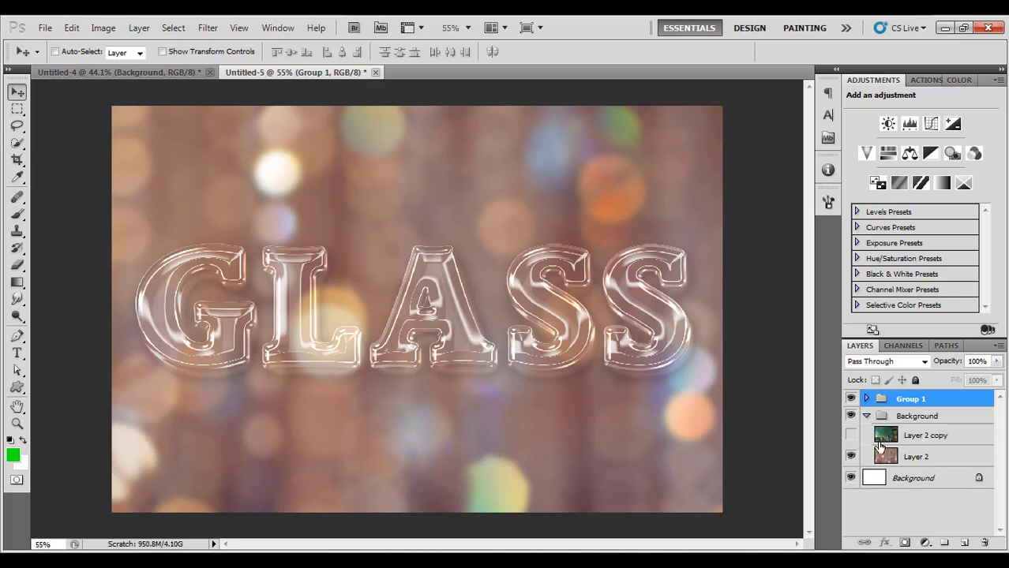
{"action": "left_click", "coordinate": [850, 436]}
- With Layer 2 copy selected, view the GLASS text zoomed in Full Screen Mode
{"action": "left_click", "coordinate": [953, 436]}
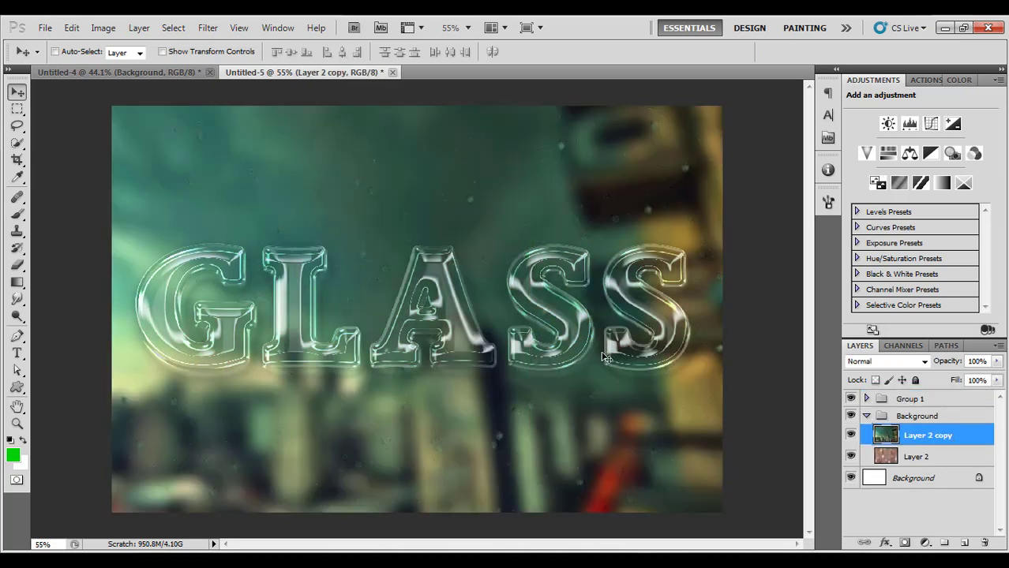
{"action": "key", "text": "f"}
{"action": "key", "text": "f"}
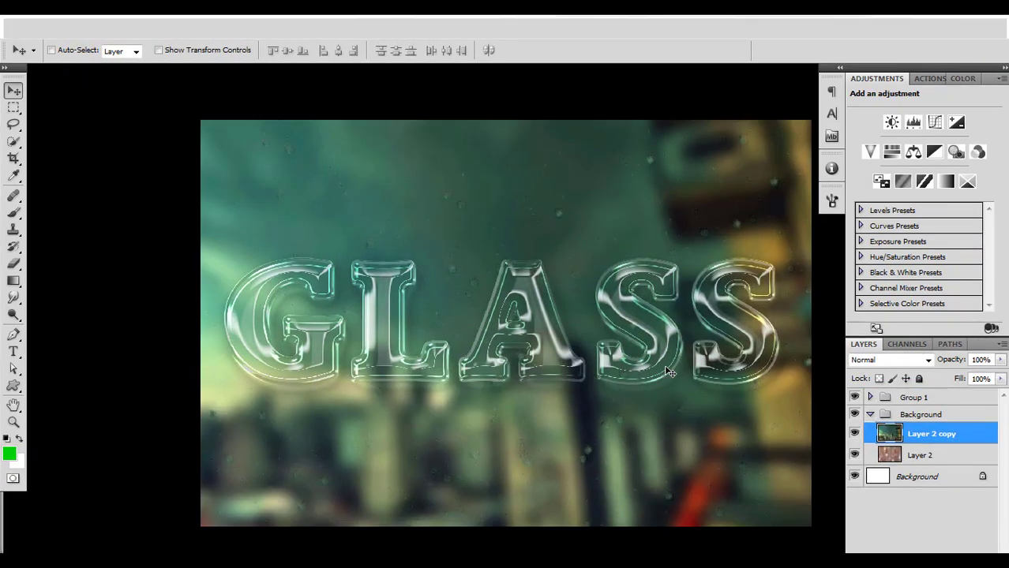
{"action": "key", "text": "ctrl+plus"}
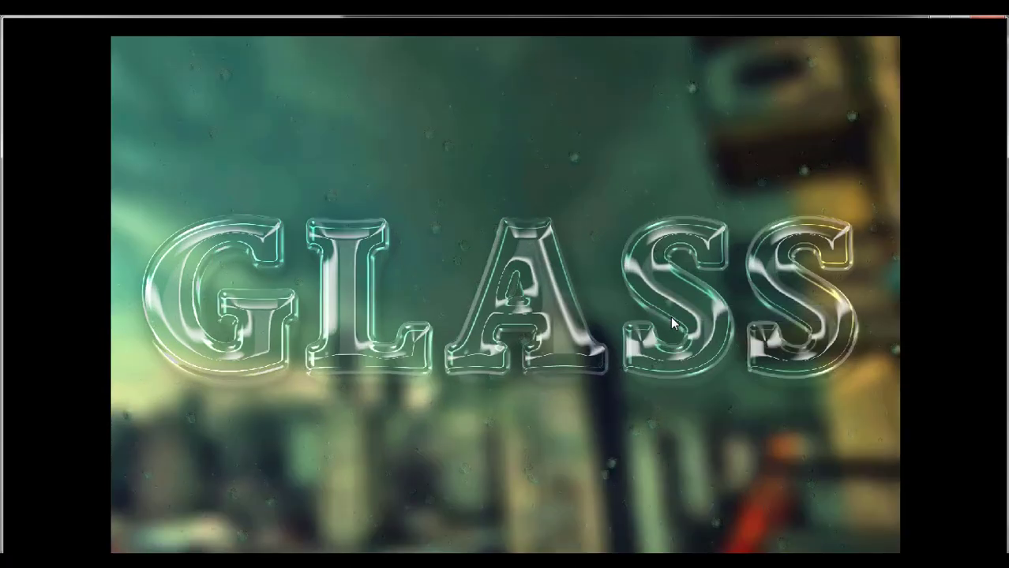
- Toggle Layer 2 copy's visibility to compare the teal and pink bokeh backgrounds
{"action": "mouse_move", "coordinate": [1003, 409]}
{"action": "left_click", "coordinate": [854, 385]}
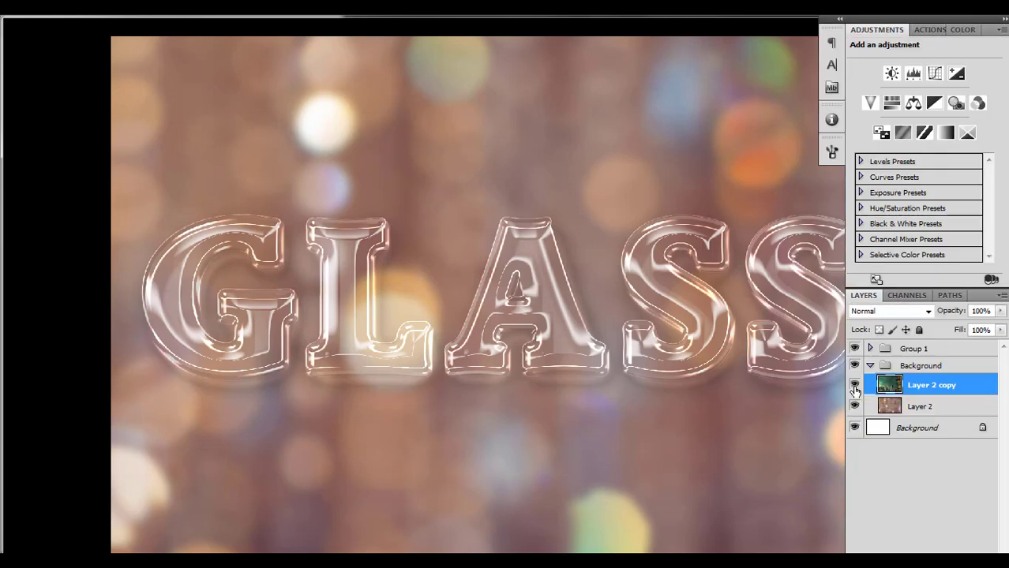
{"action": "left_click", "coordinate": [854, 385]}
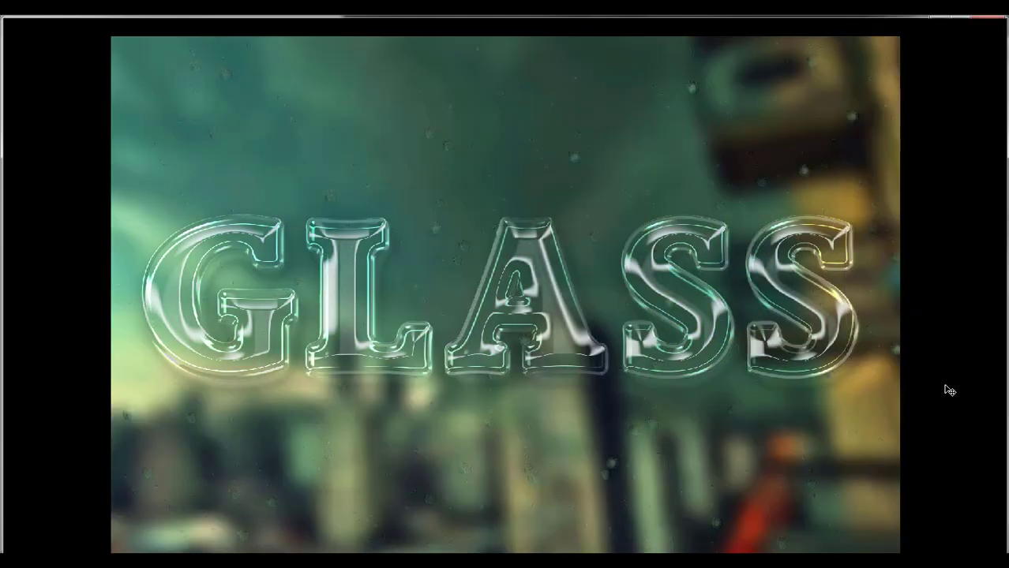